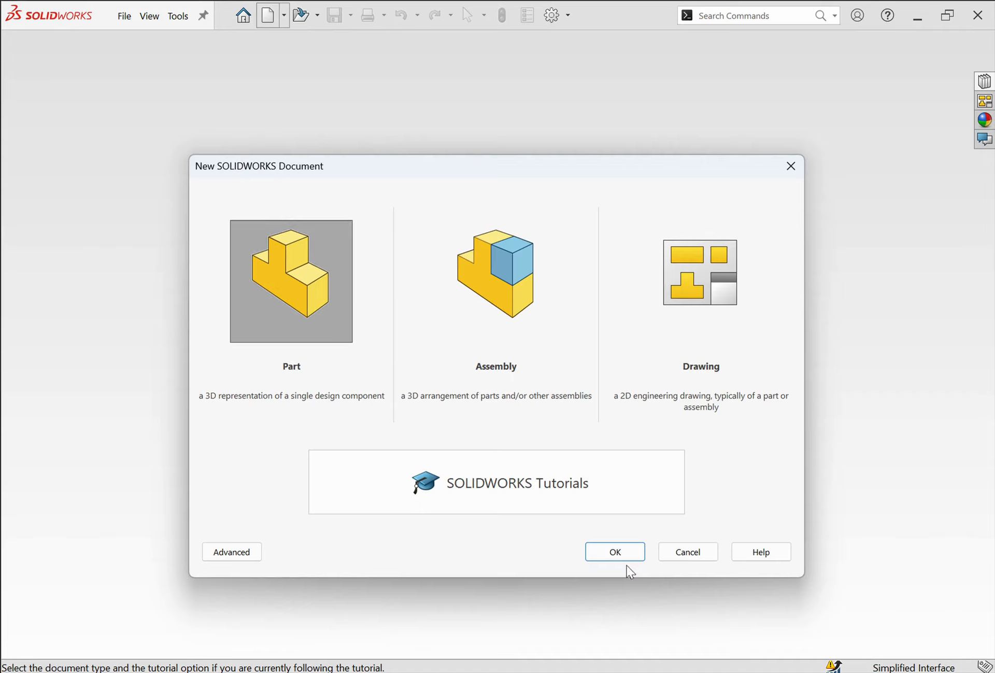
Create a new part document and exit its empty sketch.
click(628, 553)
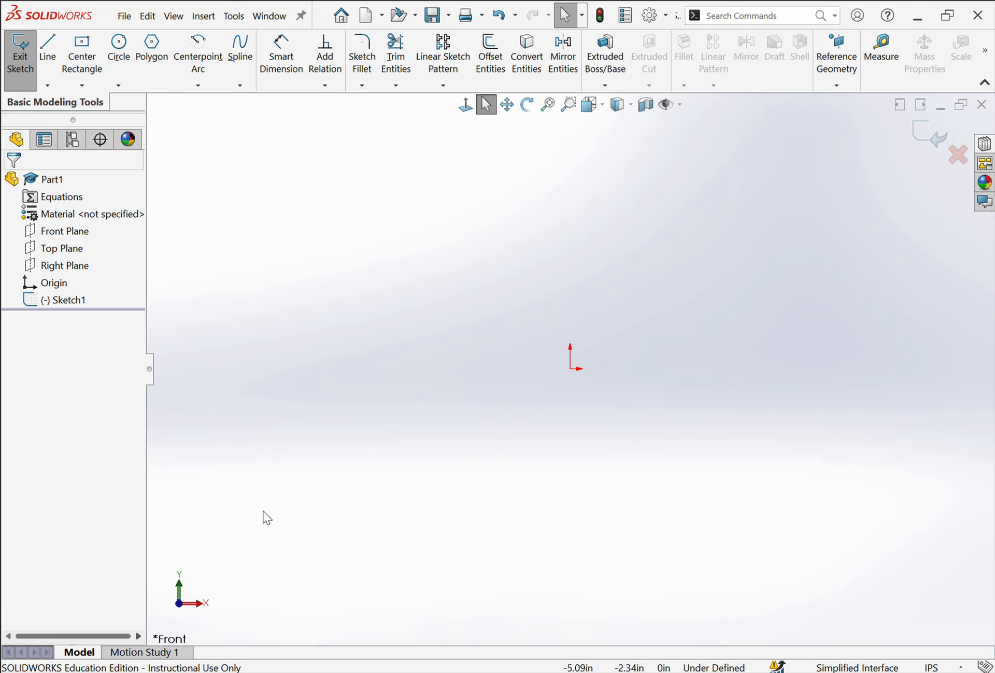
click(28, 55)
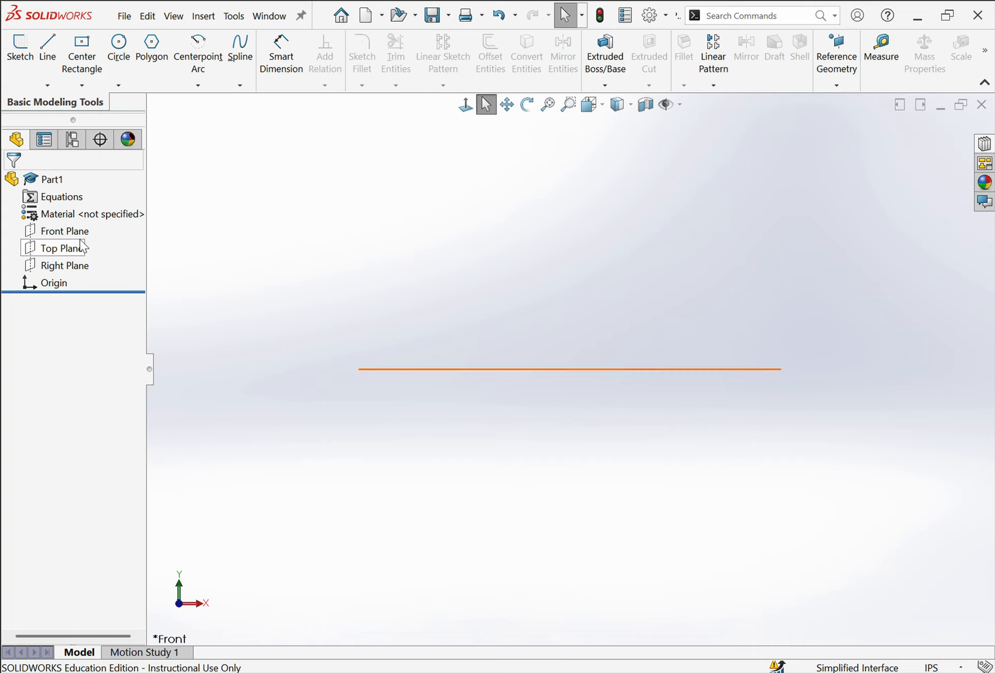
click(22, 50)
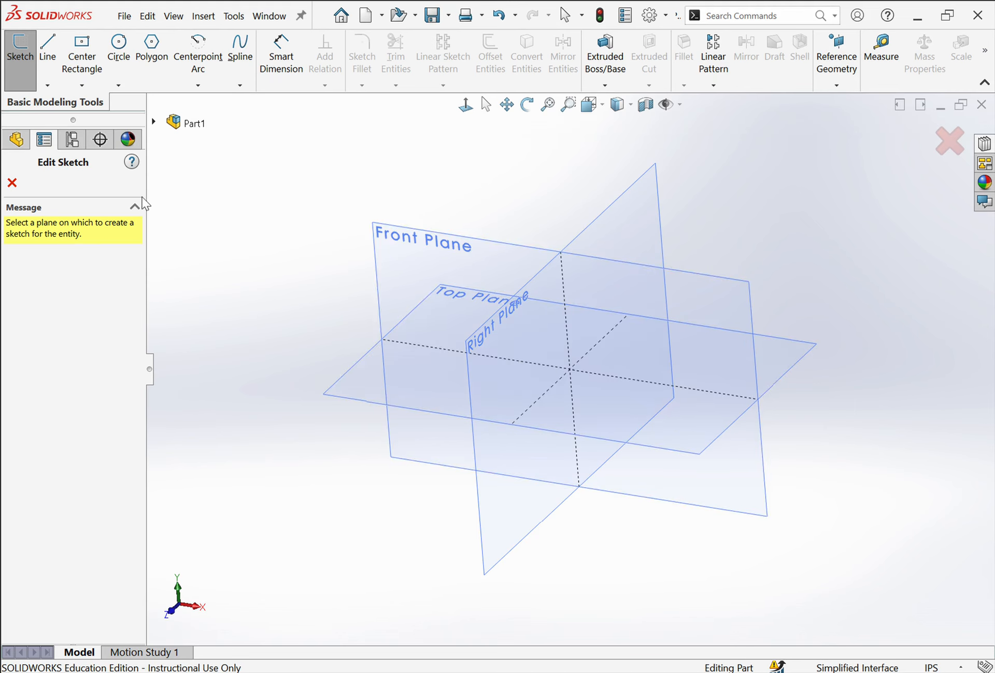
click(15, 141)
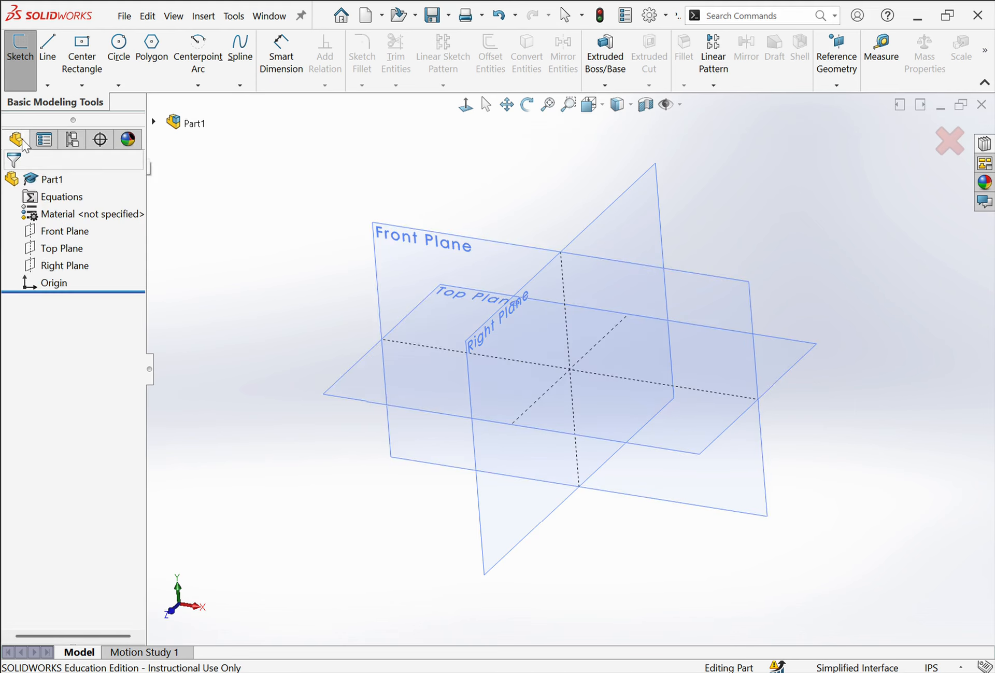
click(82, 232)
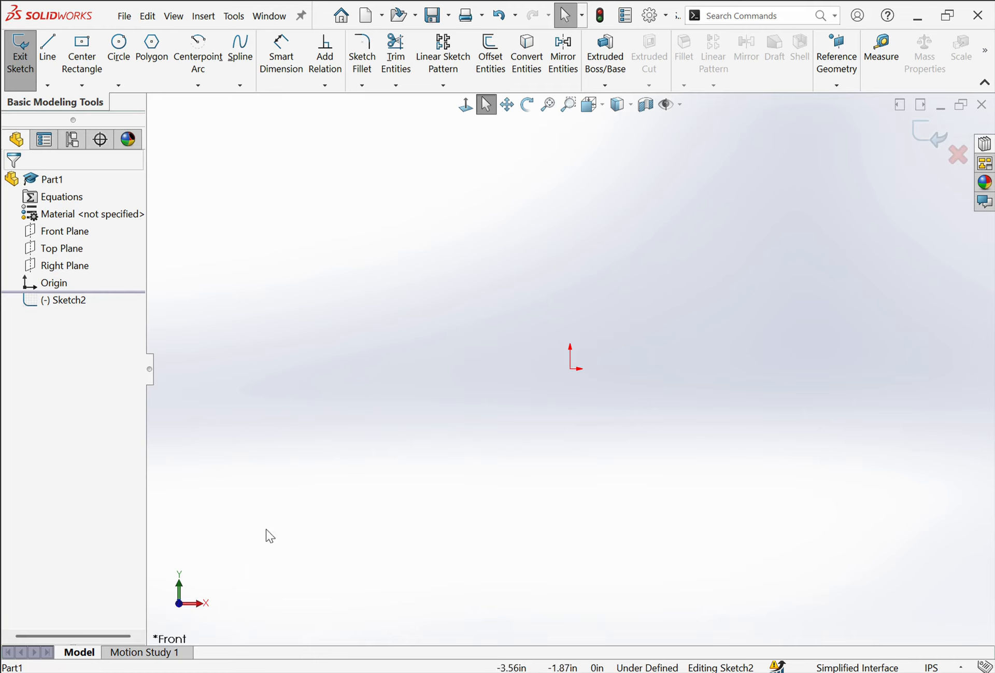
click(52, 244)
click(58, 262)
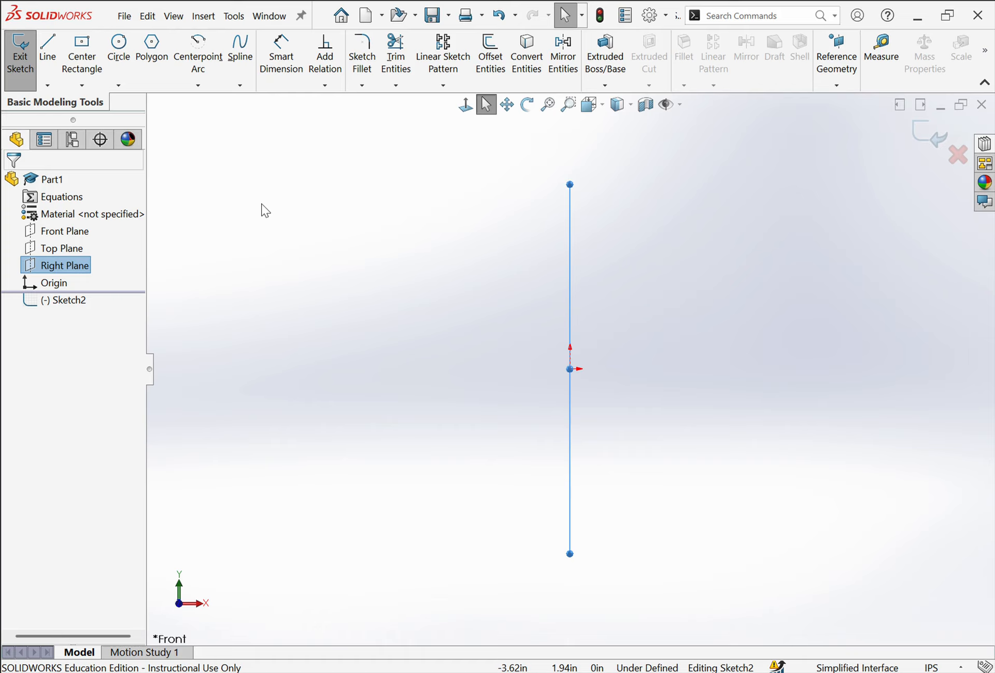
key(Delete)
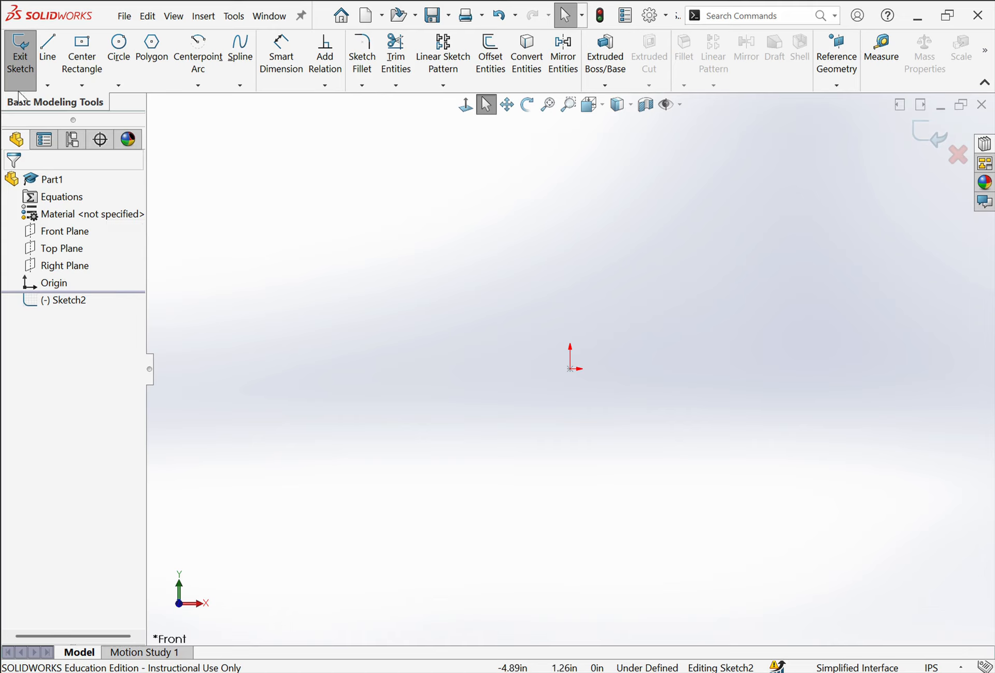
click(20, 60)
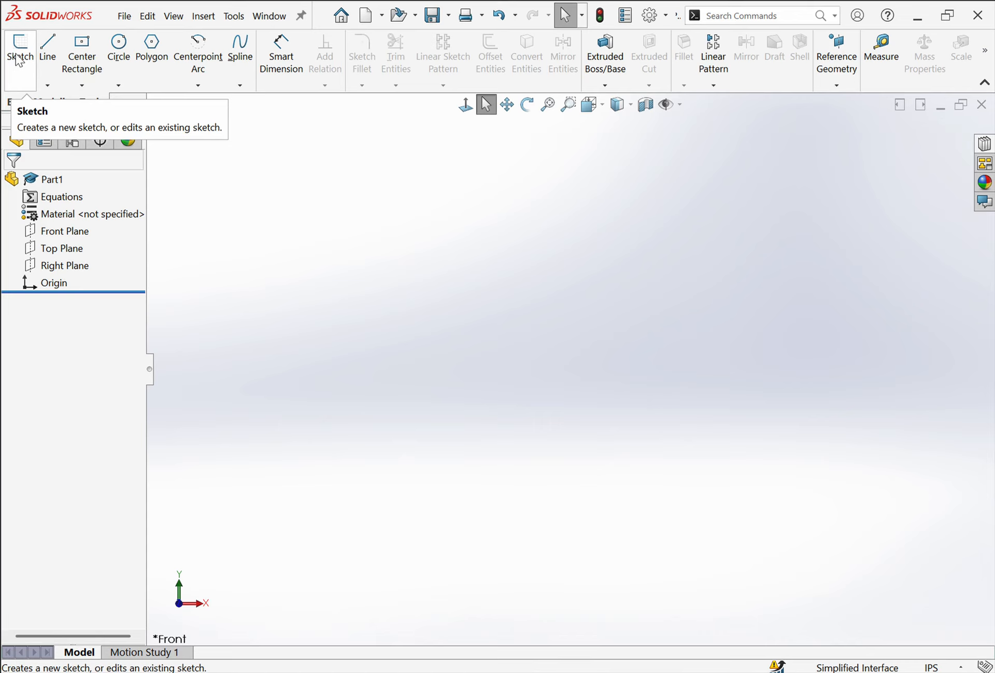
Start a sketch on the Top Plane.
click(72, 250)
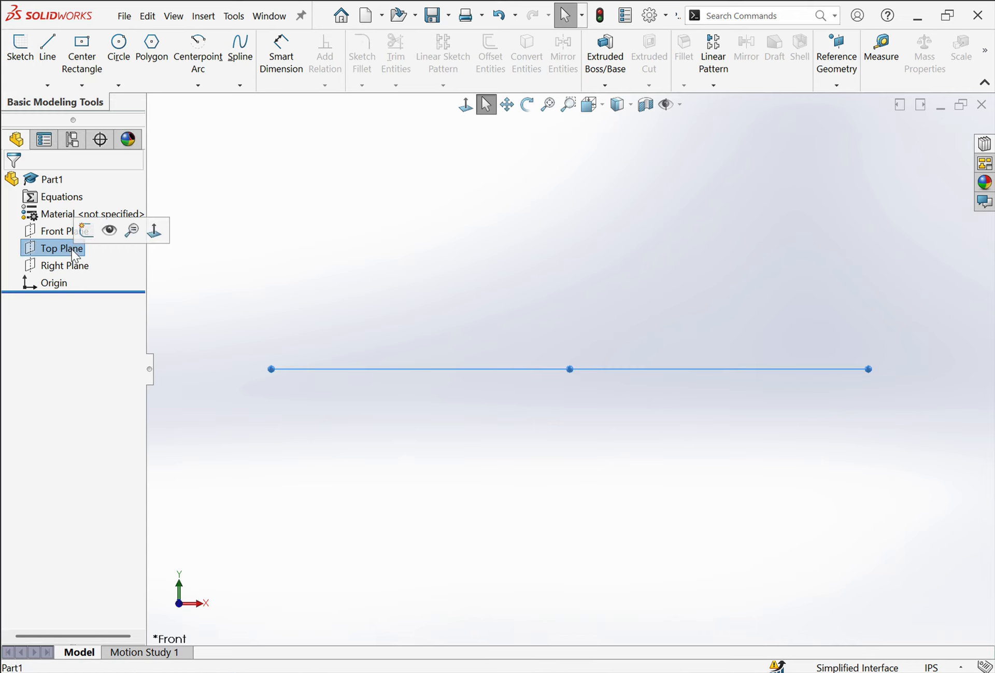
click(18, 50)
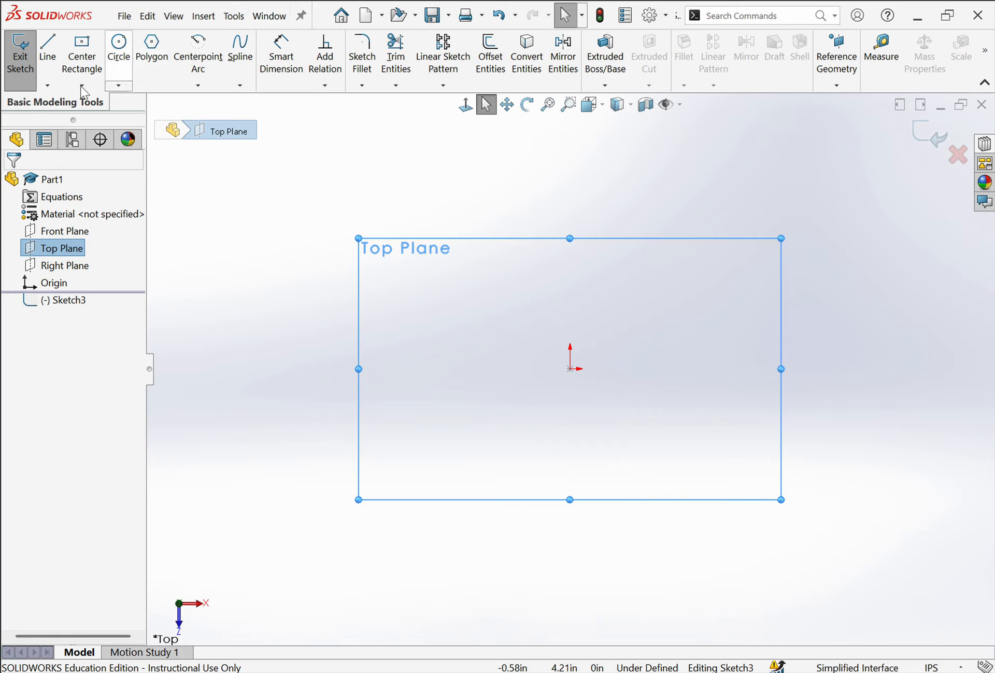
click(302, 16)
click(302, 17)
click(302, 17)
click(234, 16)
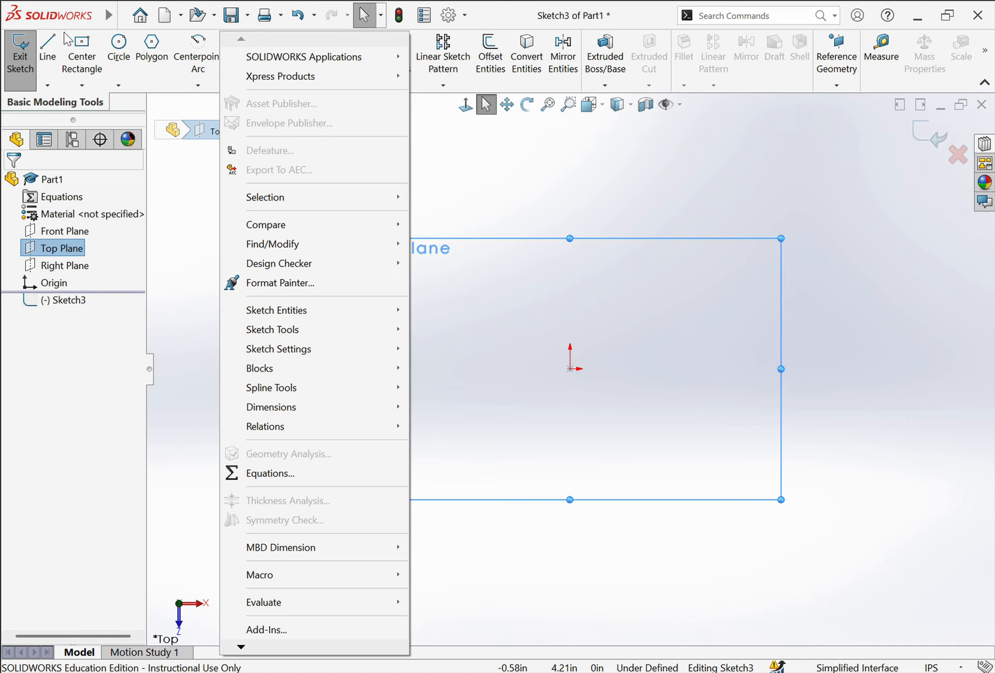
mouse_move(106, 15)
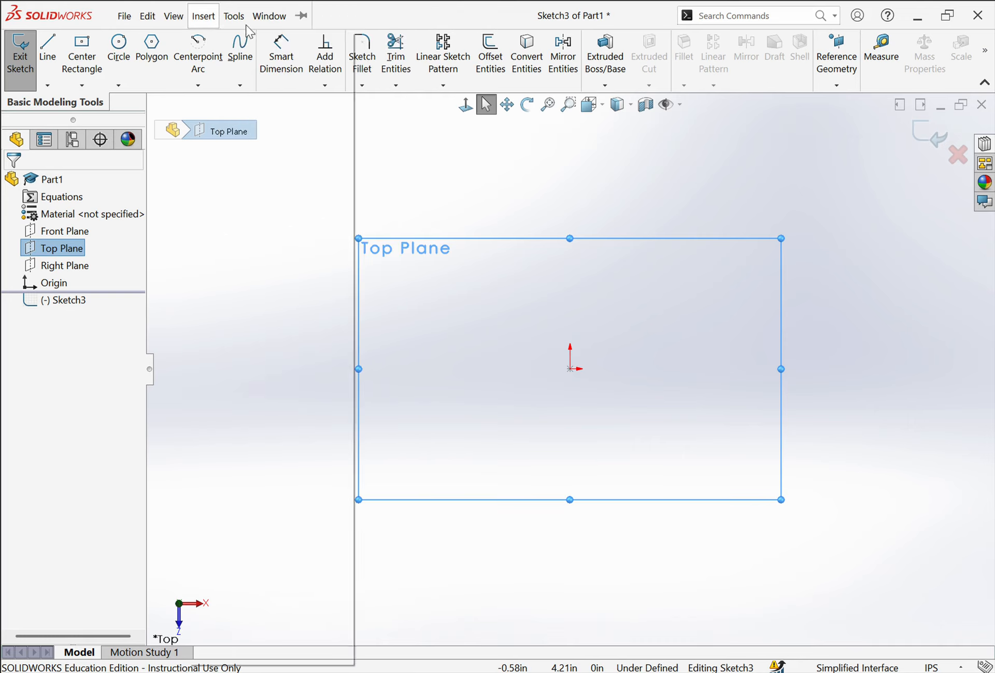
click(269, 16)
click(305, 16)
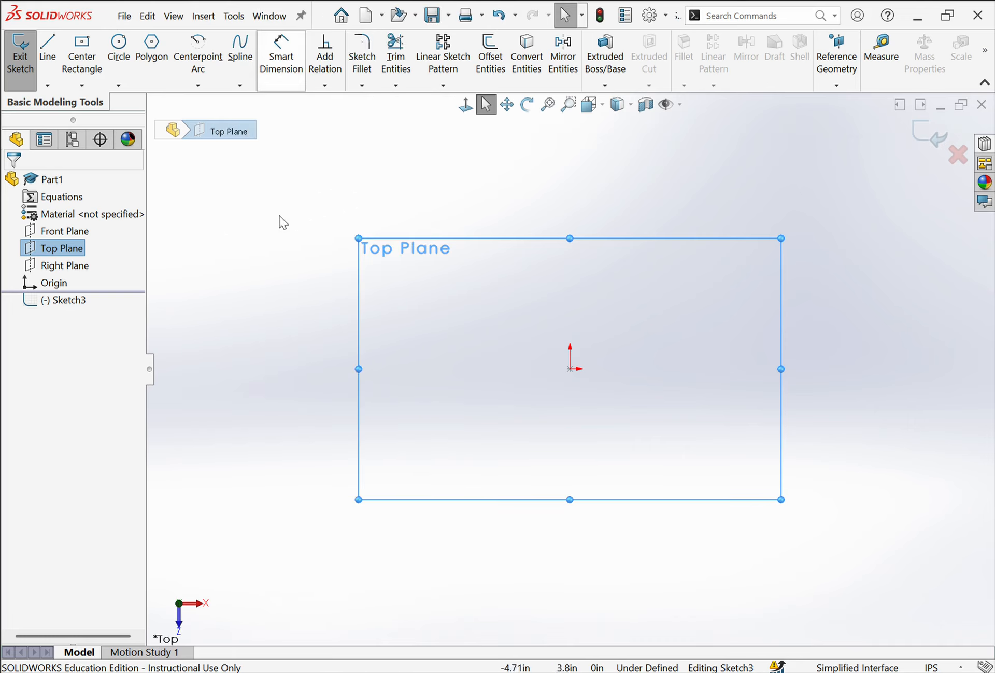
click(174, 16)
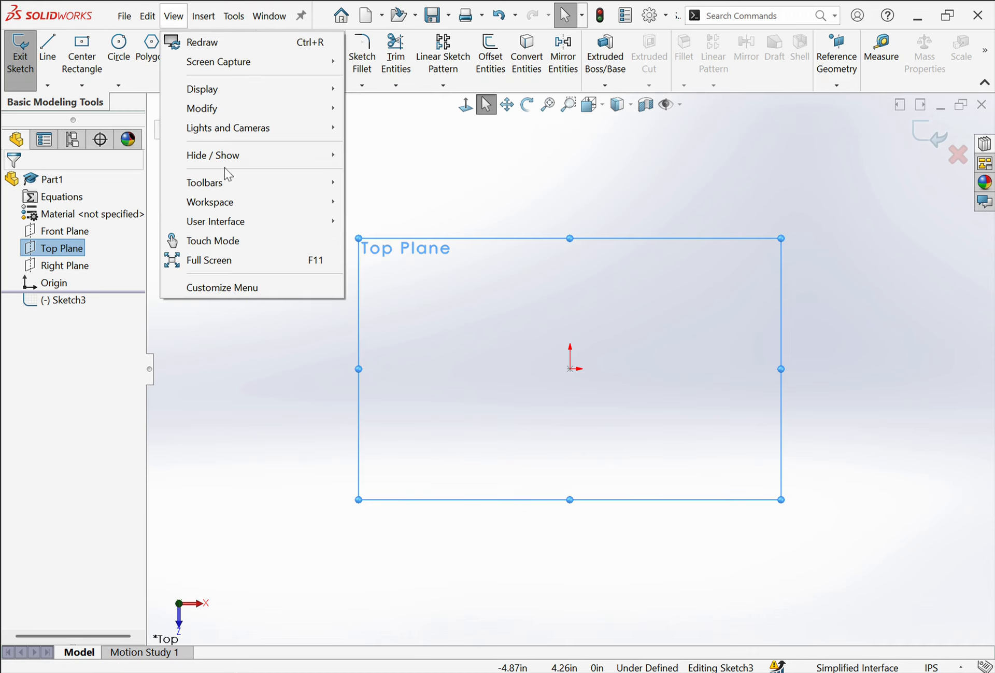
mouse_move(229, 159)
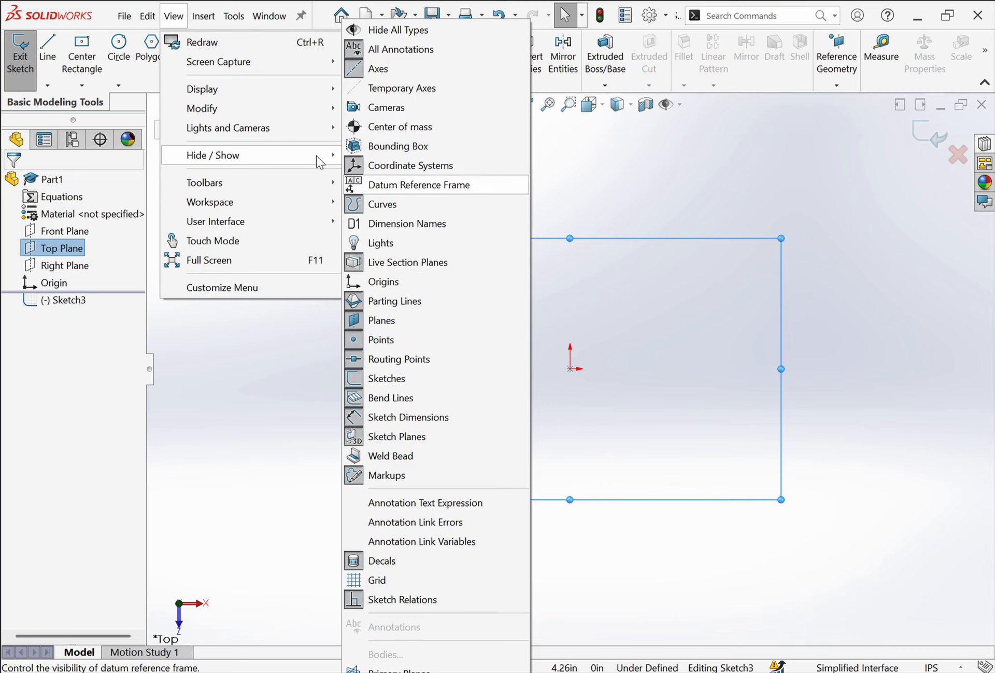
mouse_move(234, 23)
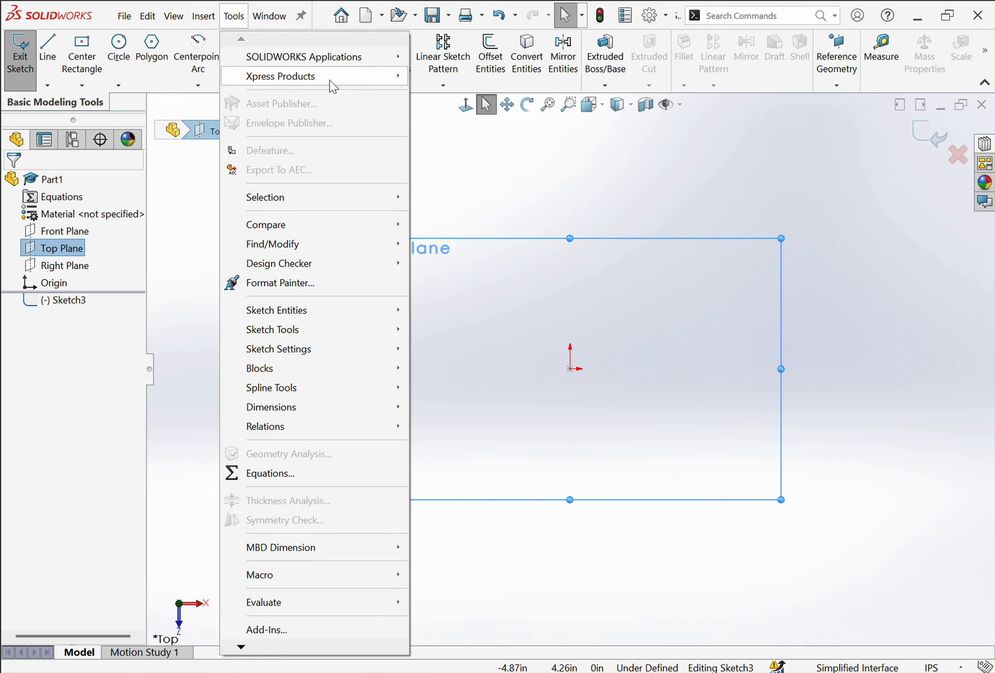
click(478, 213)
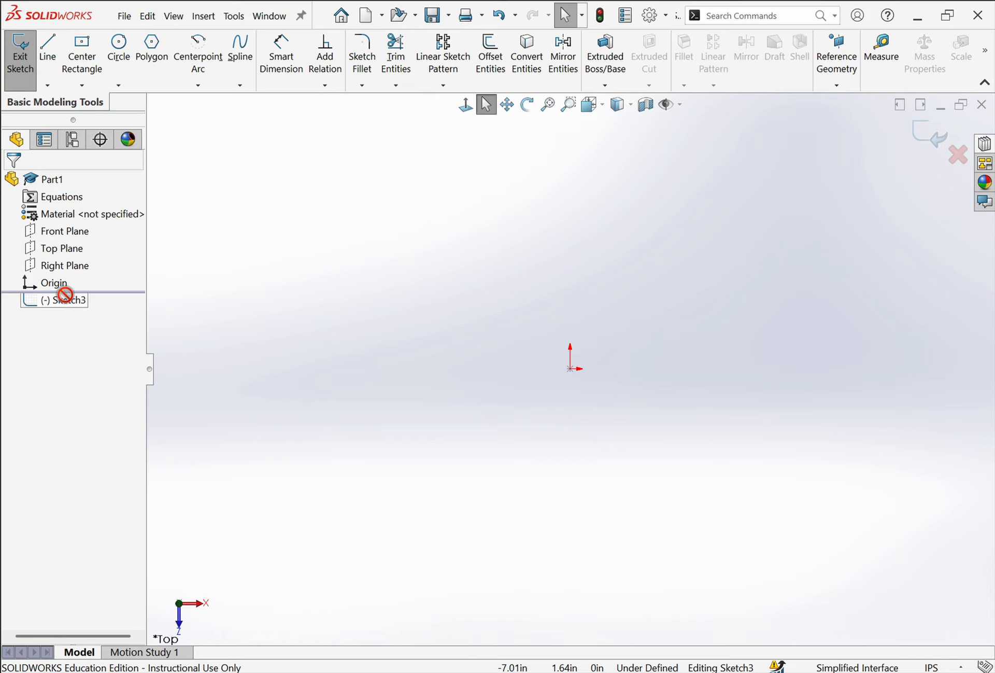
Save the part as Tutorial1 in the Tutor Assembly - SolidWorks folder, deleting the empty sketch and rebuilding the document.
click(437, 22)
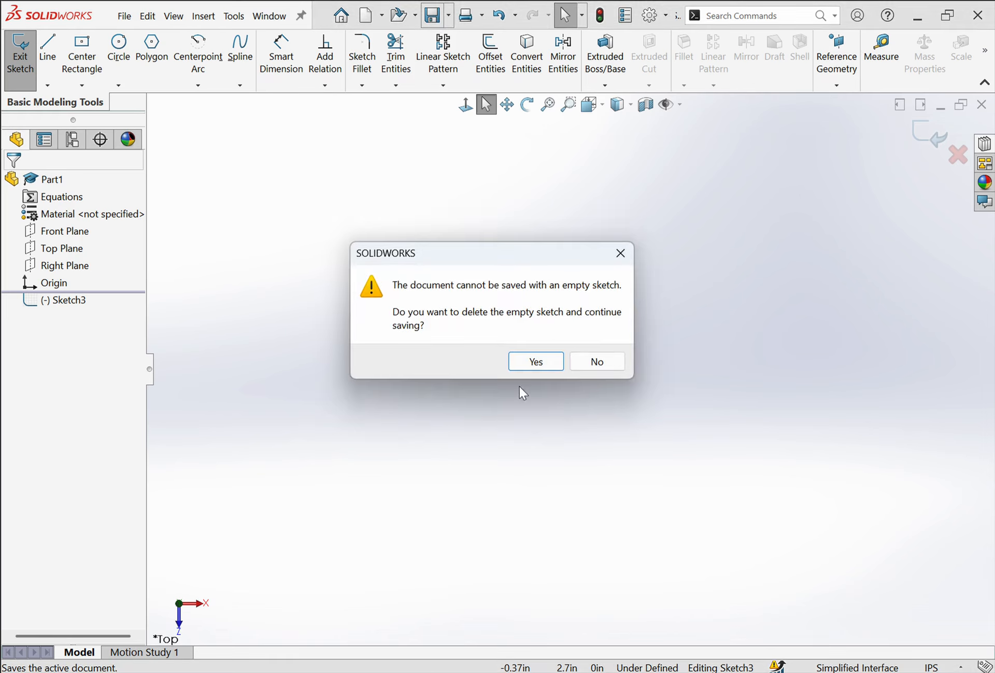
click(535, 362)
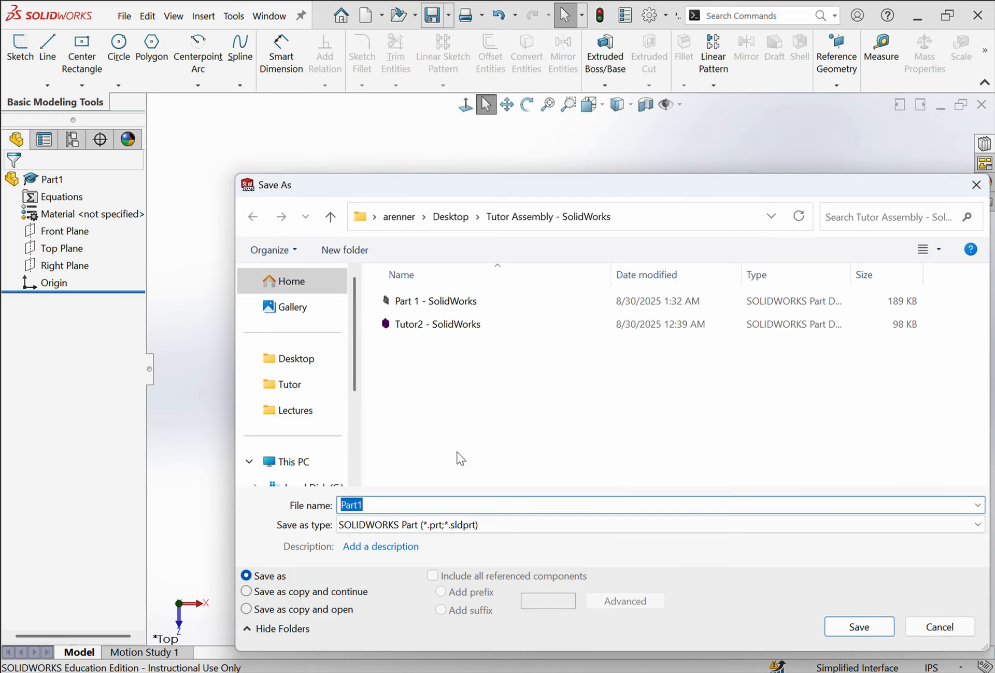
text(P)
key(BackSpace)
text(Tu)
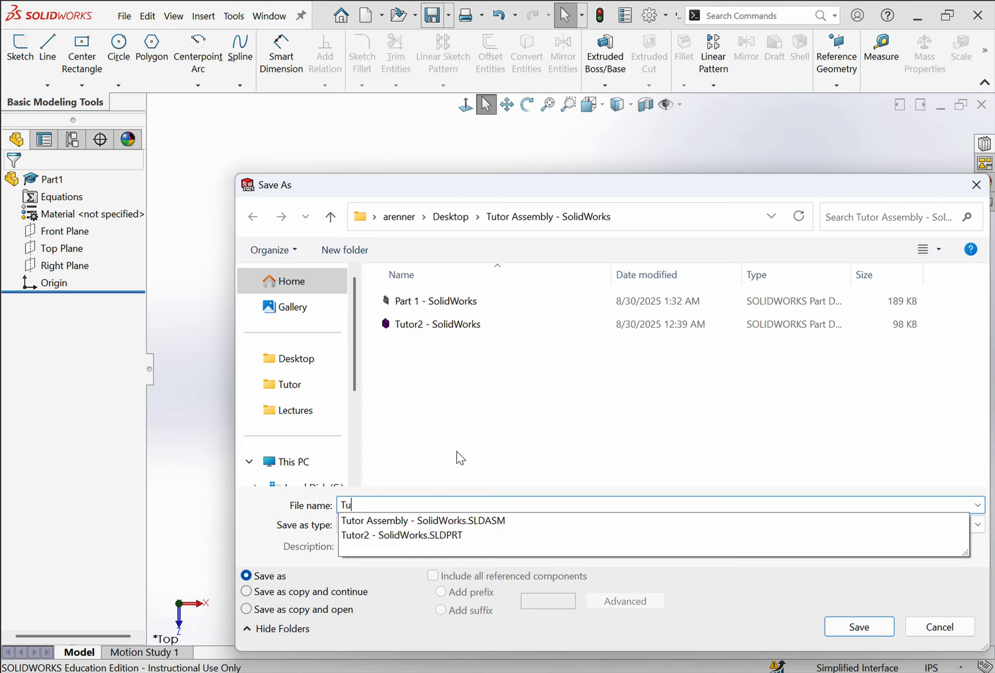
text(torial)
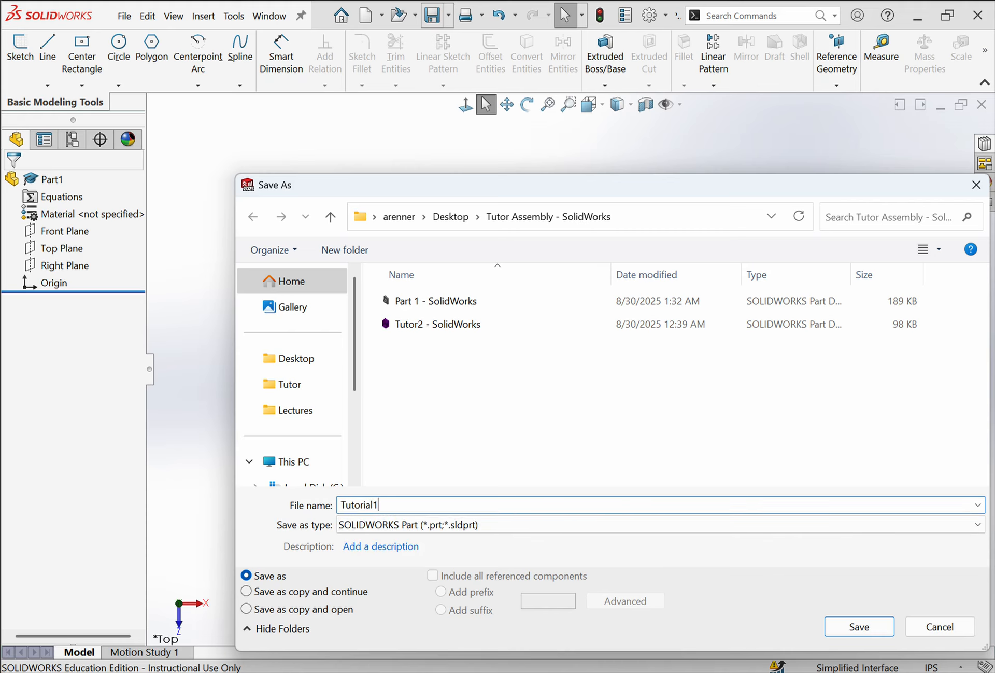
click(839, 622)
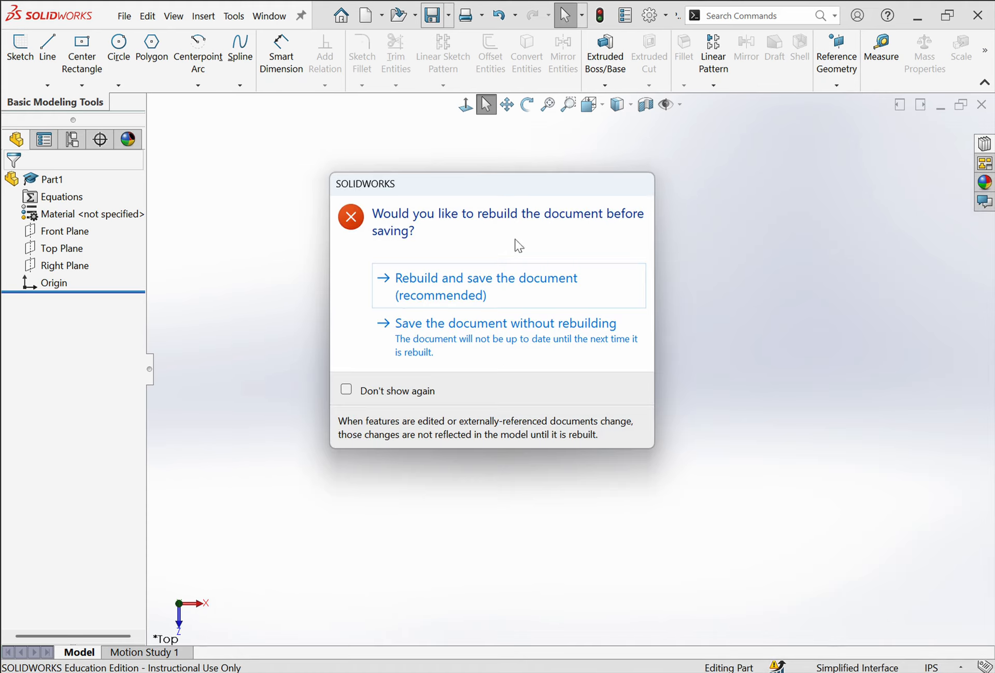
click(513, 284)
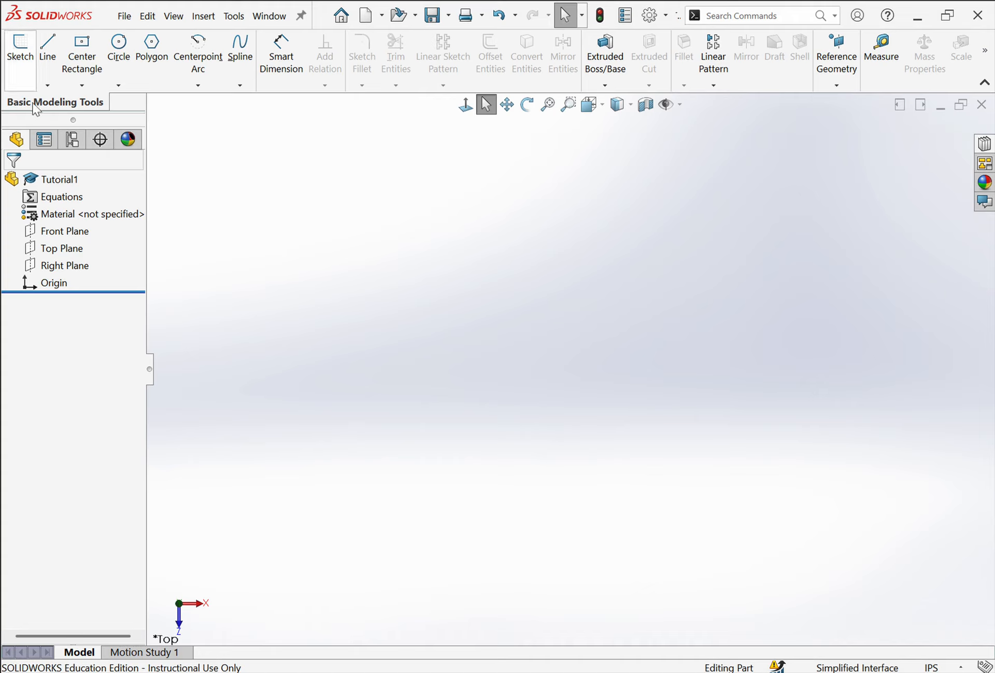
Sketch a closed rectangle of lines on the Front Plane, starting at the origin, about 2.83 in wide and 1.98 in high.
click(60, 232)
click(20, 52)
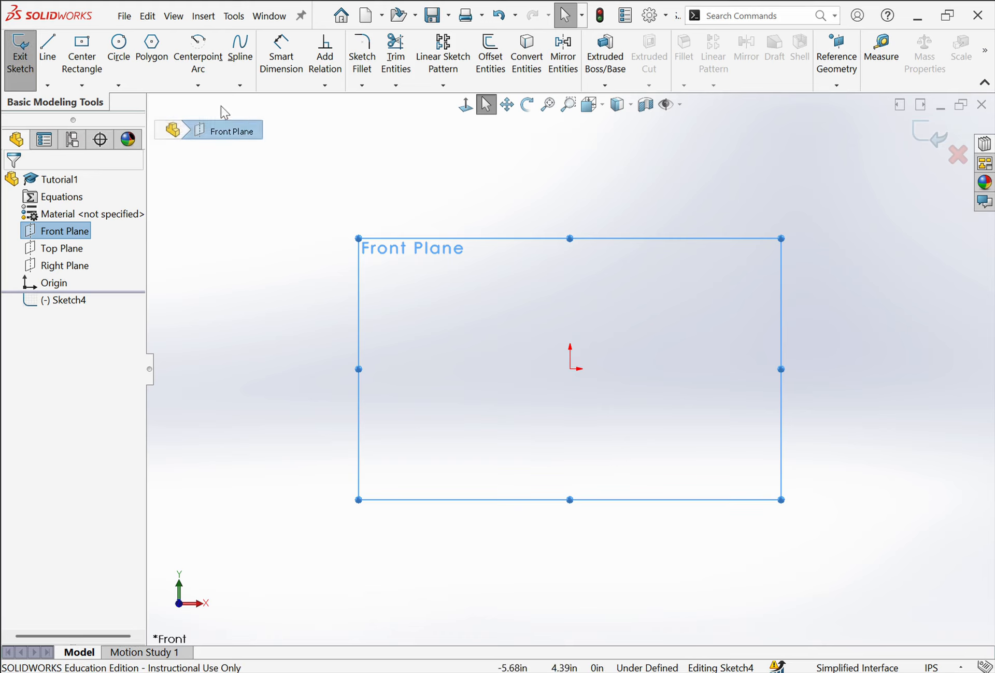
click(47, 54)
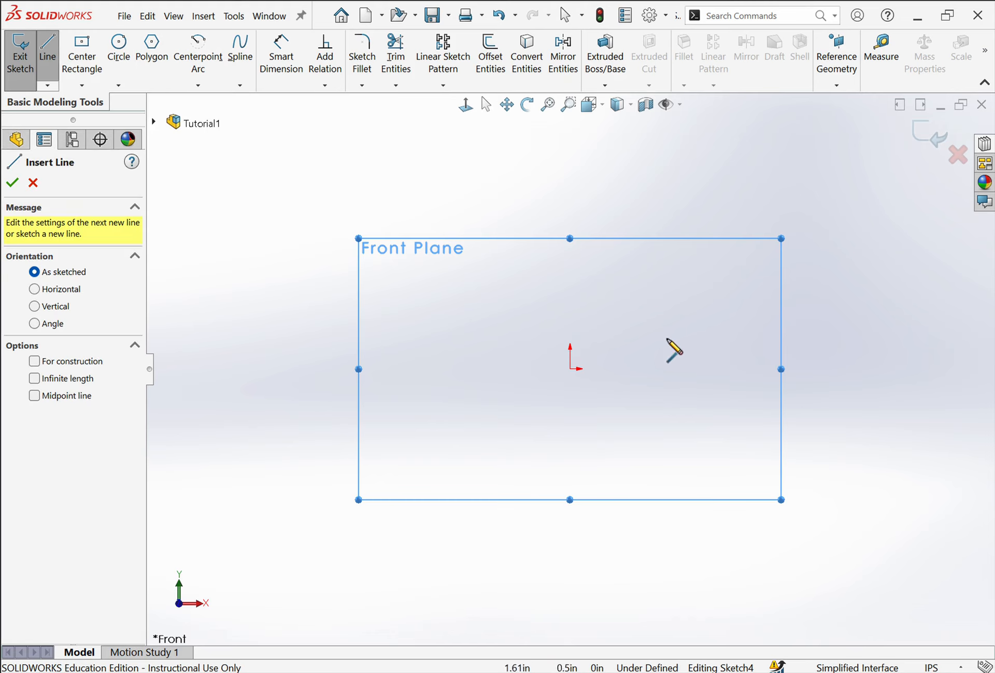
scroll(667, 338, up, 1)
scroll(643, 378, down, 1)
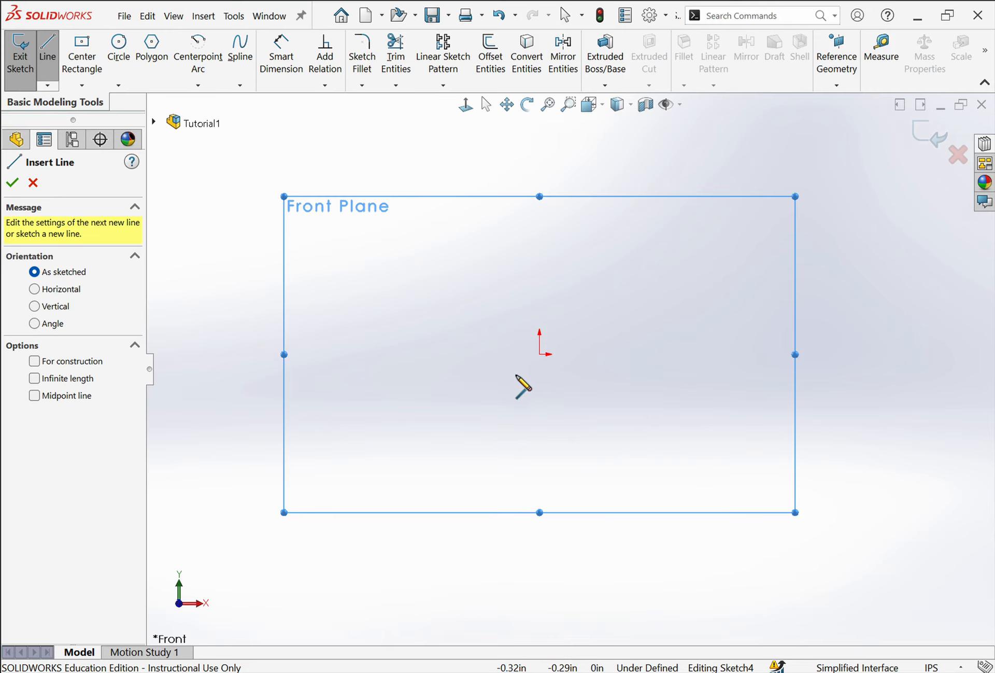
click(539, 355)
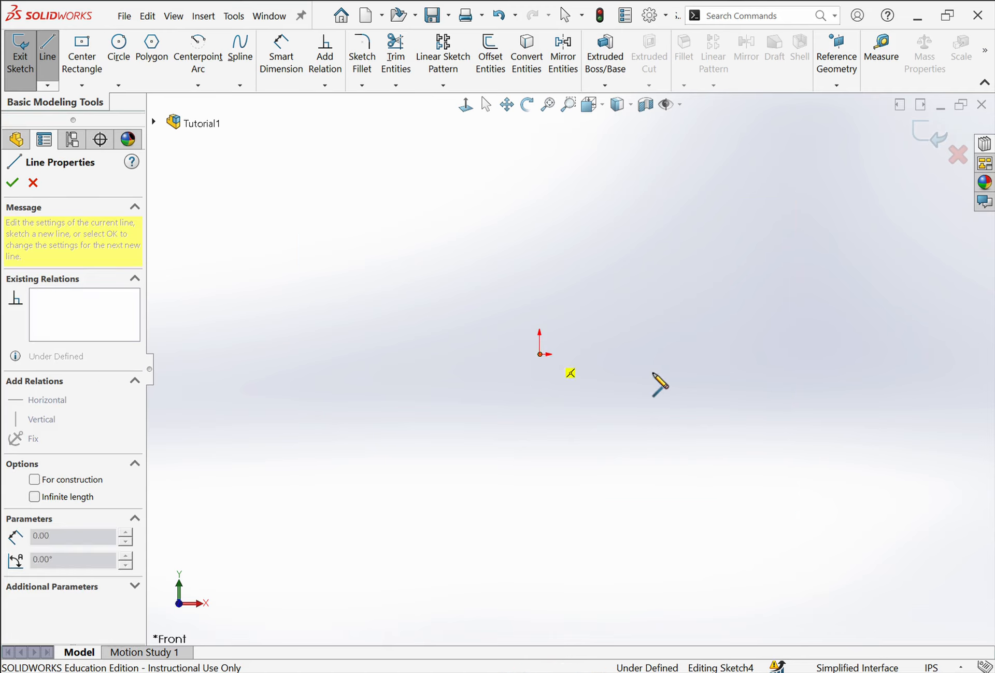
click(747, 354)
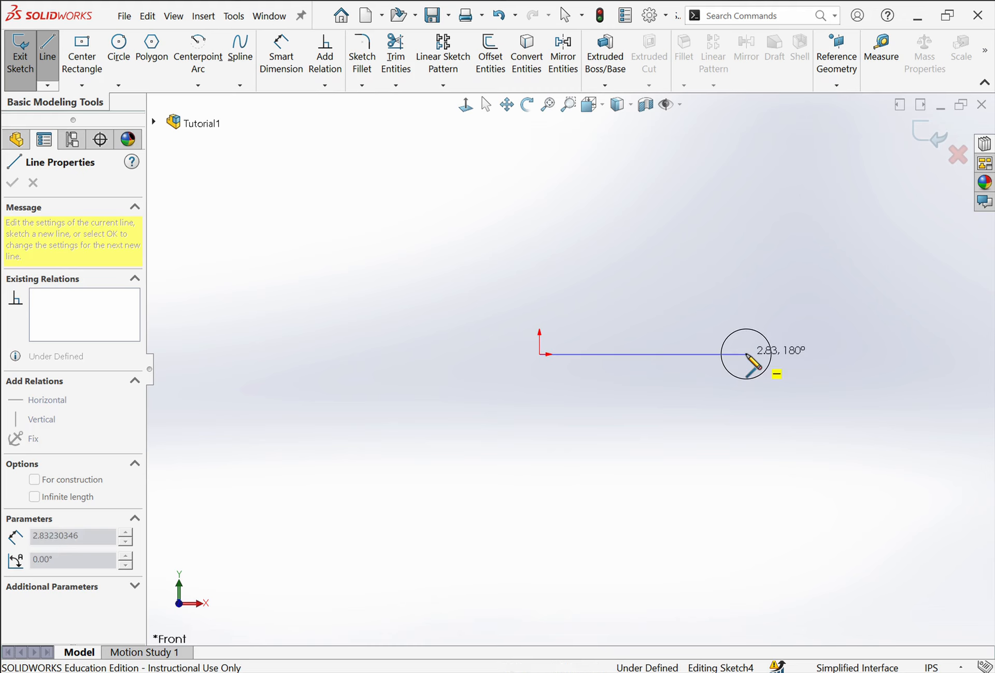
click(746, 209)
click(541, 209)
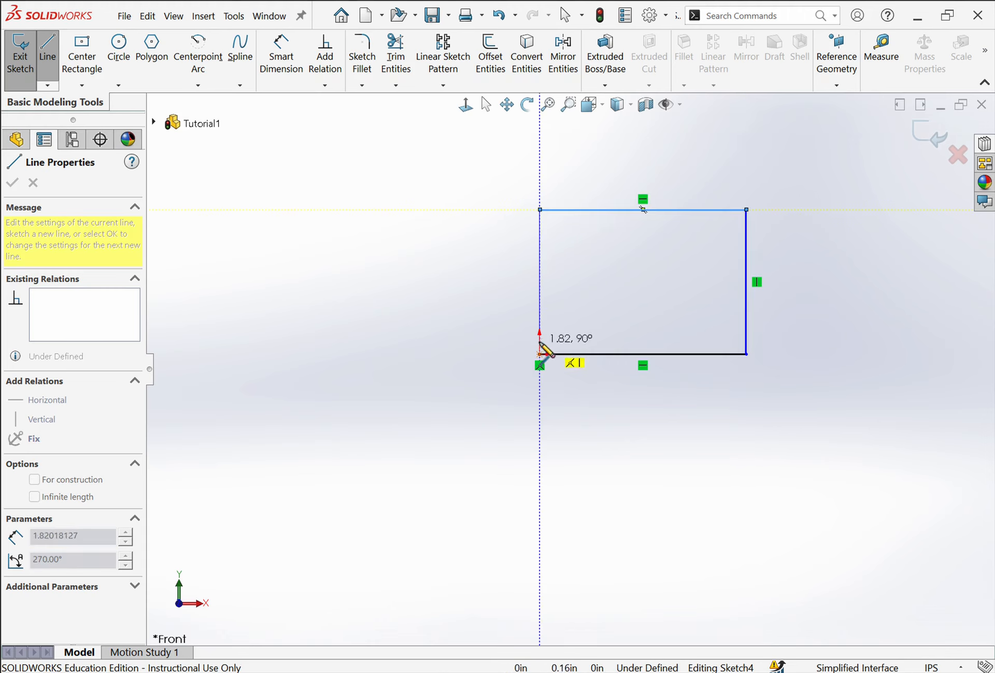
click(540, 354)
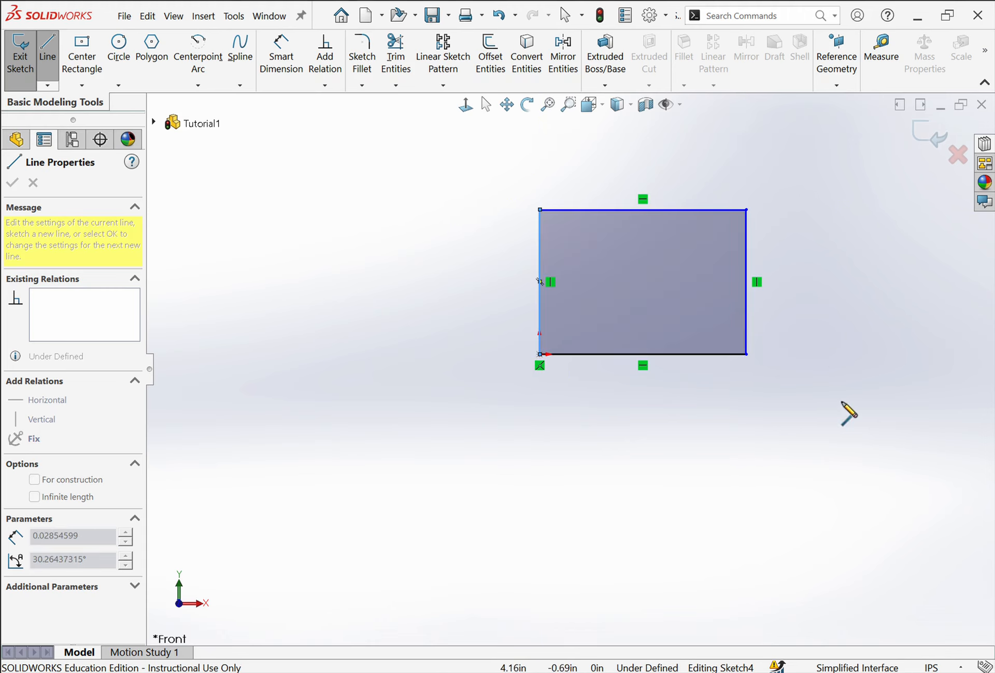
scroll(830, 301, down, 3)
key(f)
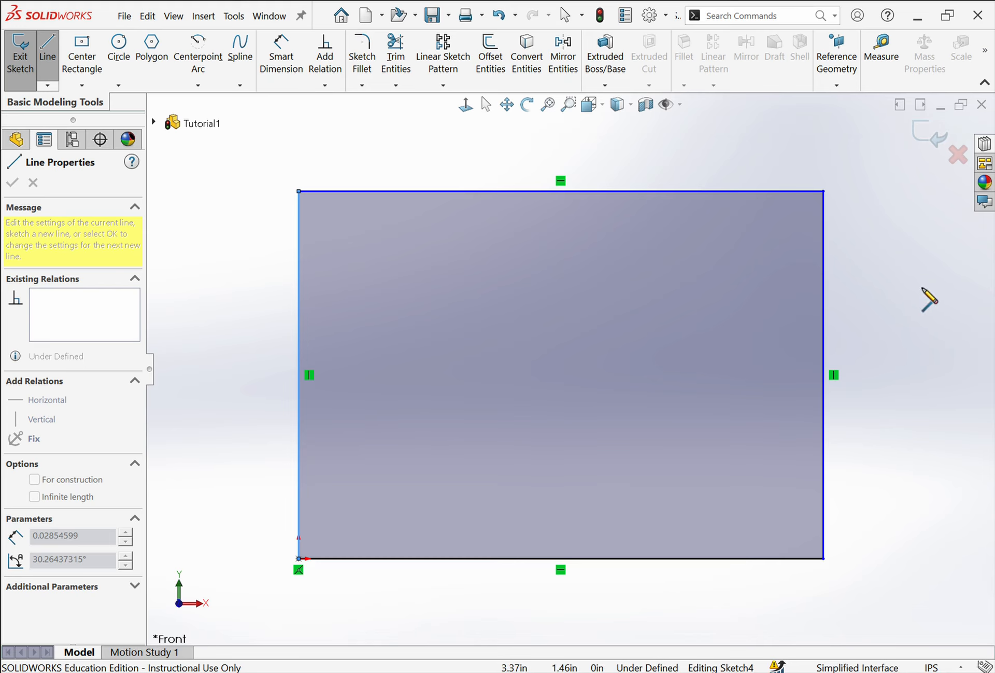
key(Escape)
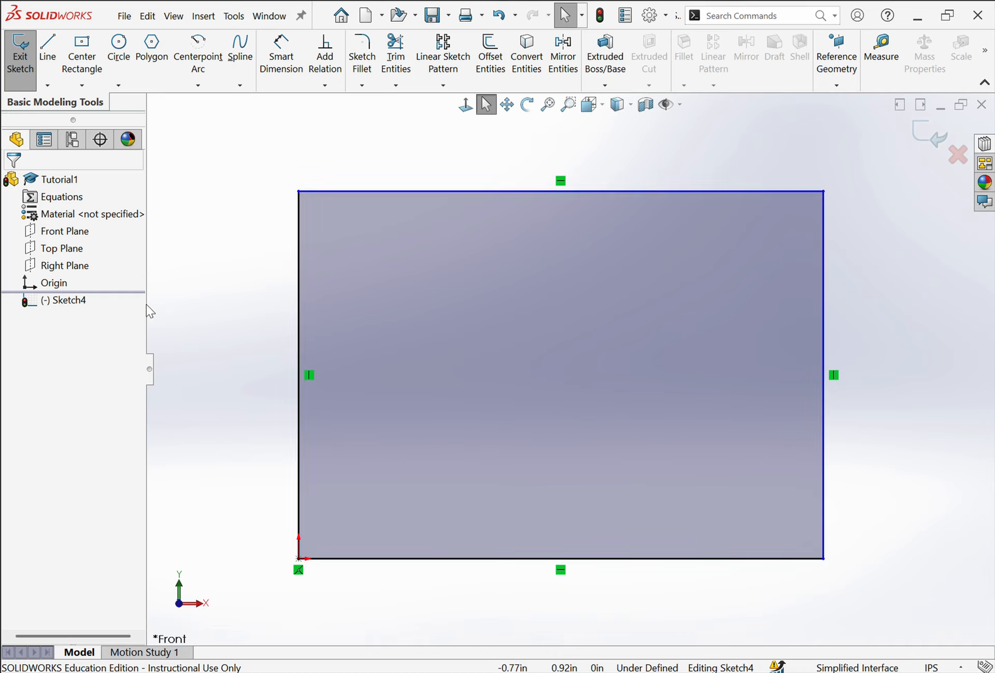
Set the length of the rectangle's left edge to 2.18195128 in.
click(298, 378)
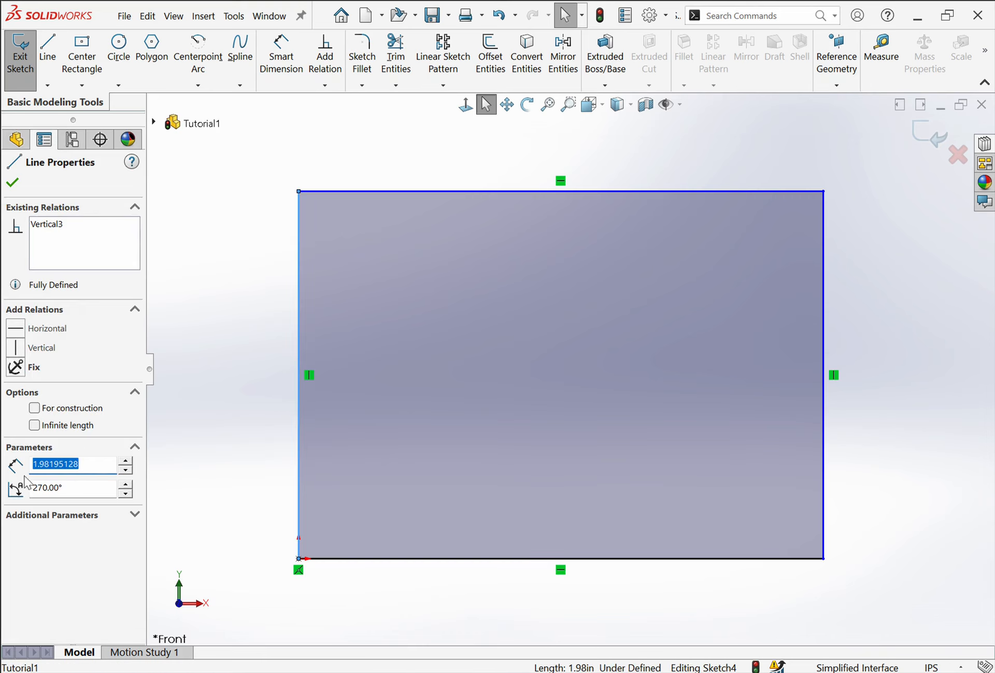
click(126, 462)
click(126, 461)
click(126, 470)
click(126, 469)
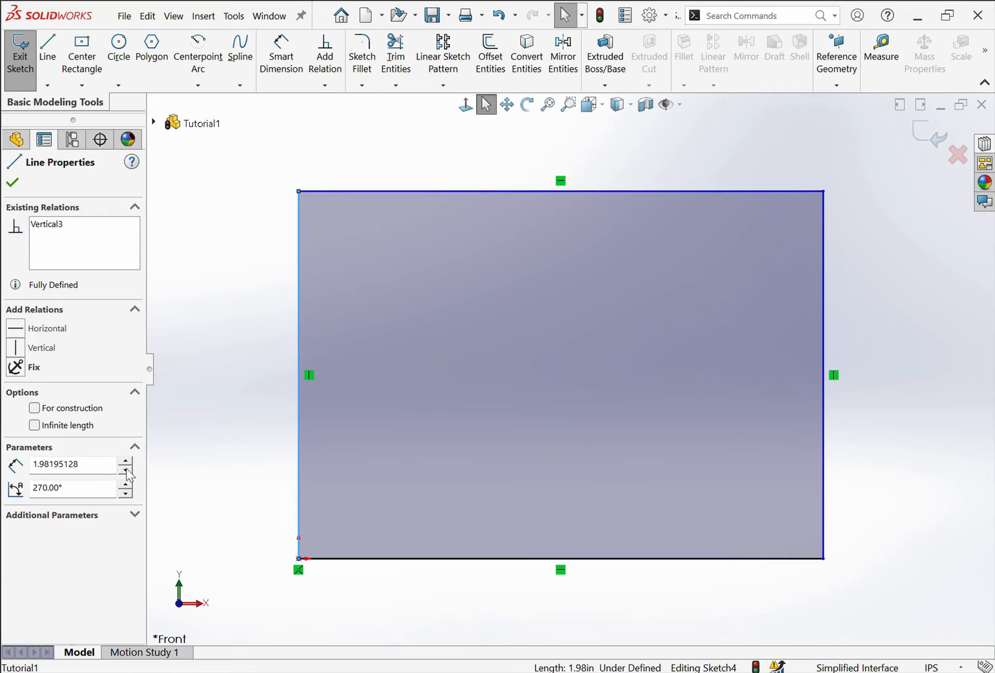
click(126, 469)
click(126, 469)
click(126, 462)
click(126, 461)
click(126, 461)
click(126, 462)
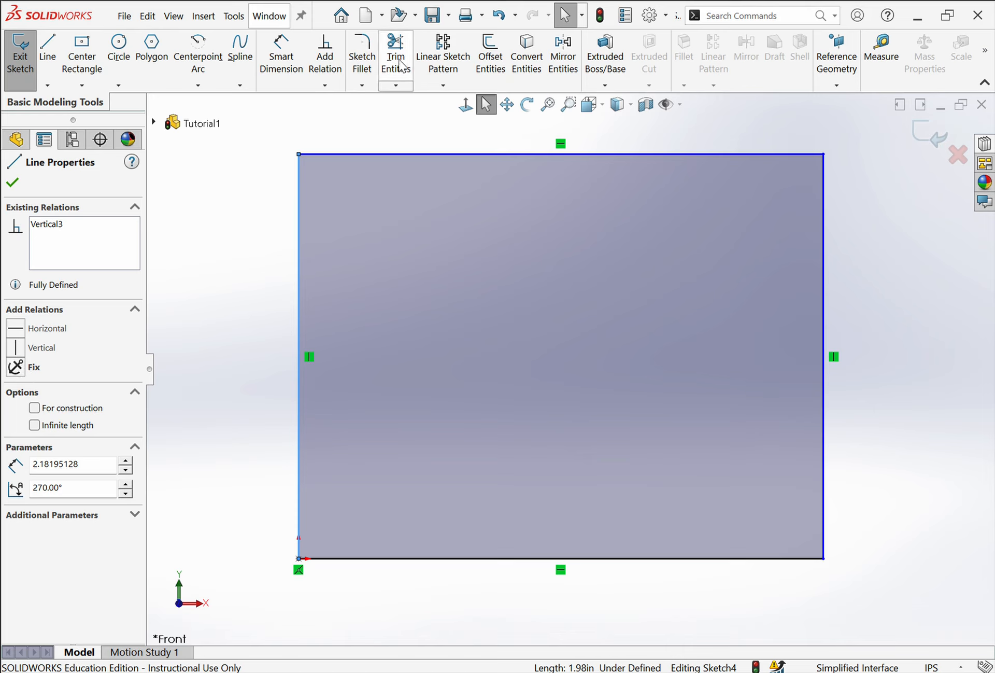
Dimension the rectangle's left edge and set its length to 1 in.
click(281, 57)
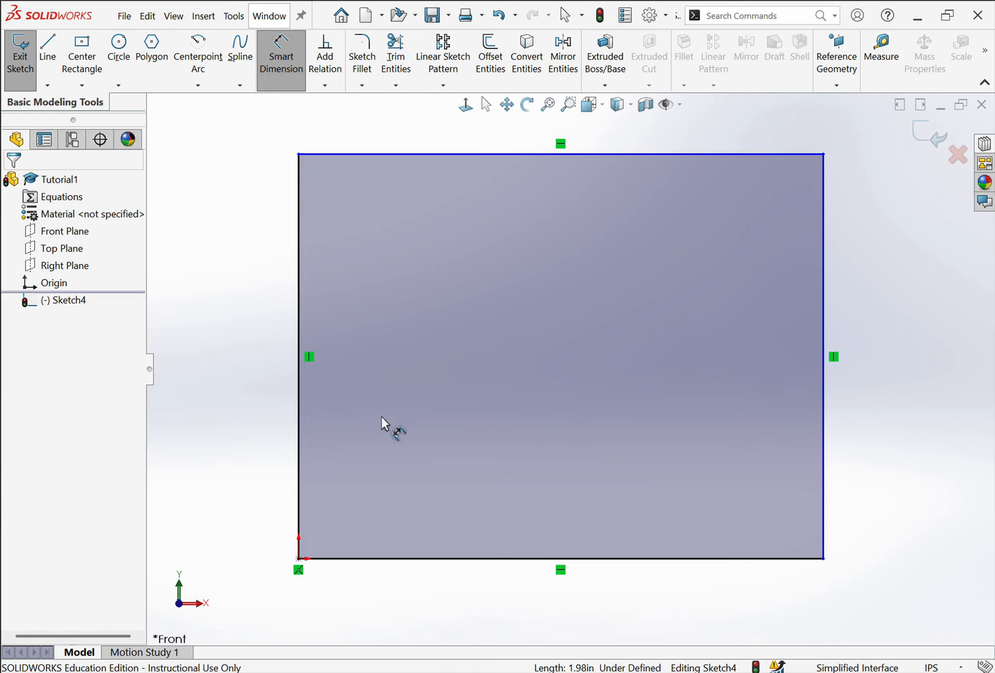
click(301, 440)
click(261, 440)
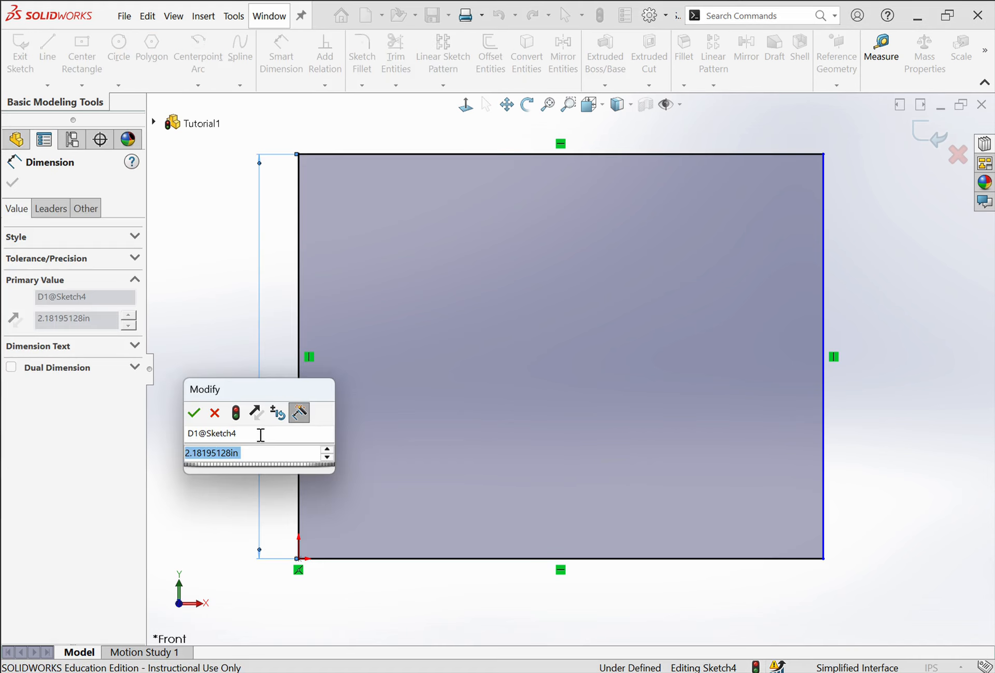
text(1)
key(Return)
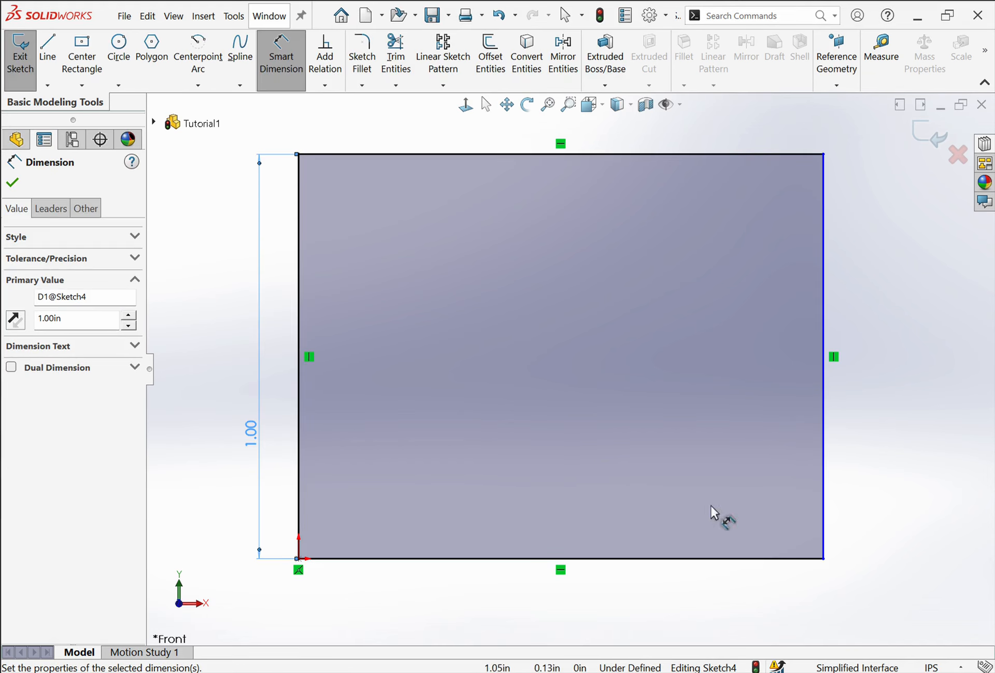
click(823, 470)
click(864, 461)
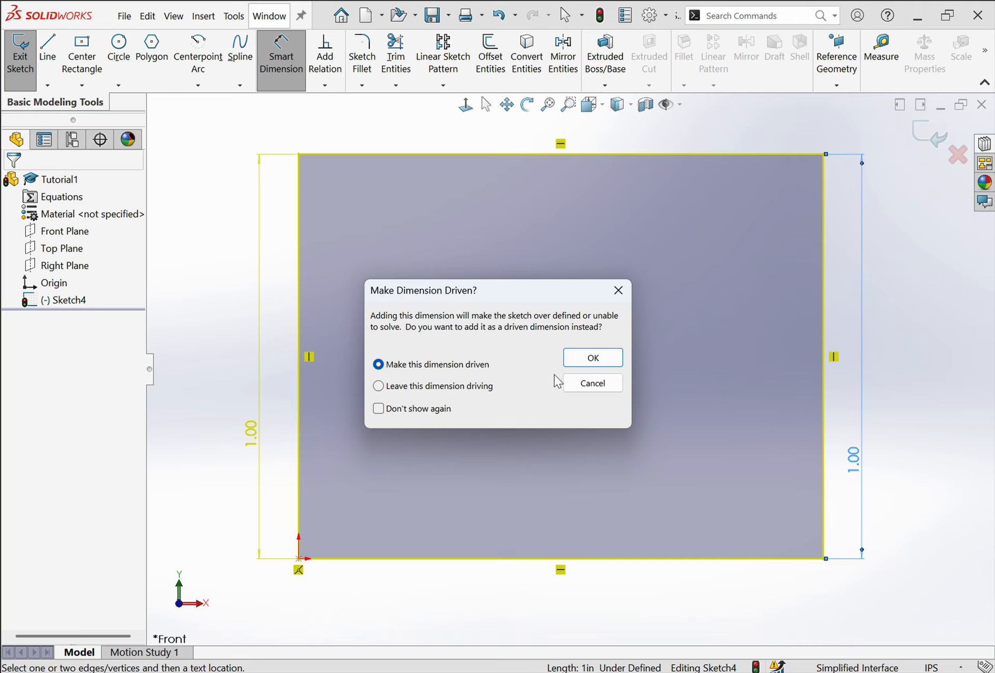
click(582, 386)
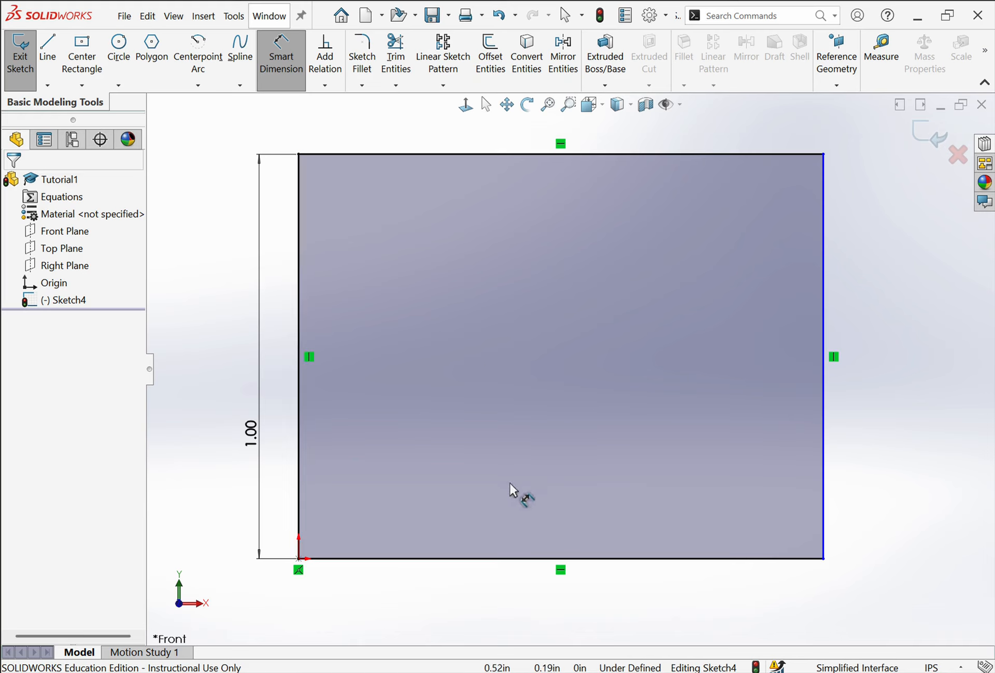
Dimension the rectangle's bottom edge and set its length to 1 in.
click(481, 558)
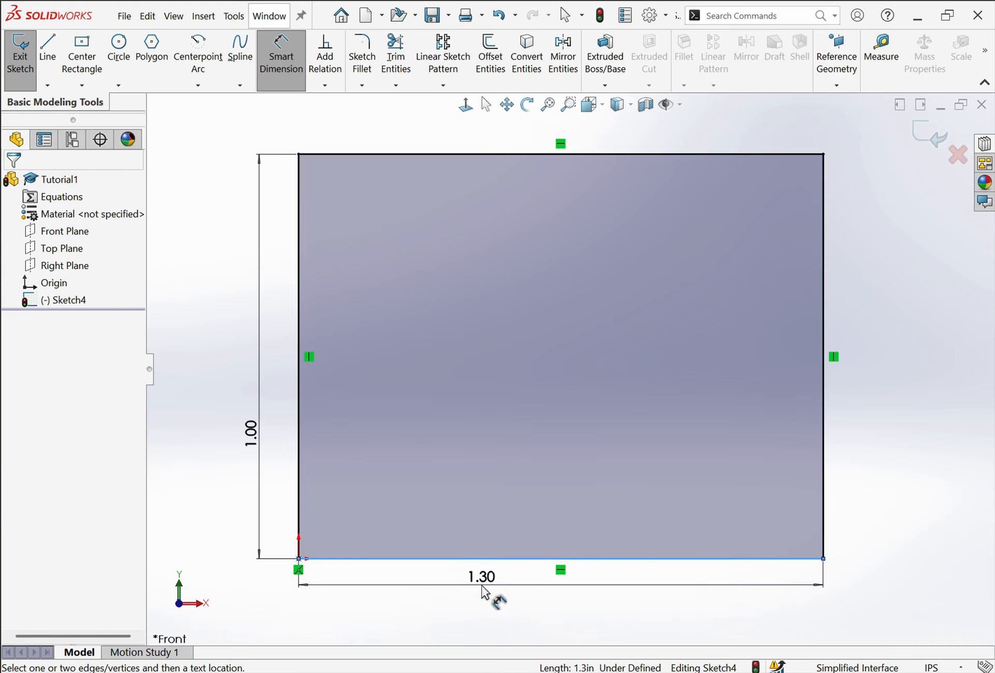
click(481, 584)
text(1)
key(Return)
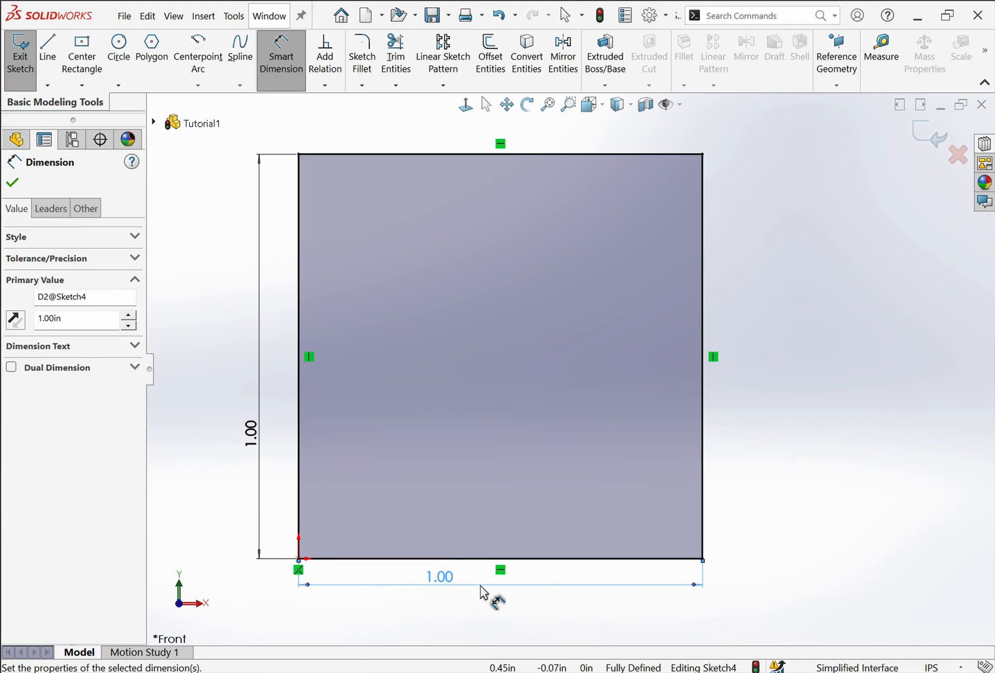
scroll(790, 524, up, 2)
scroll(400, 381, down, 1)
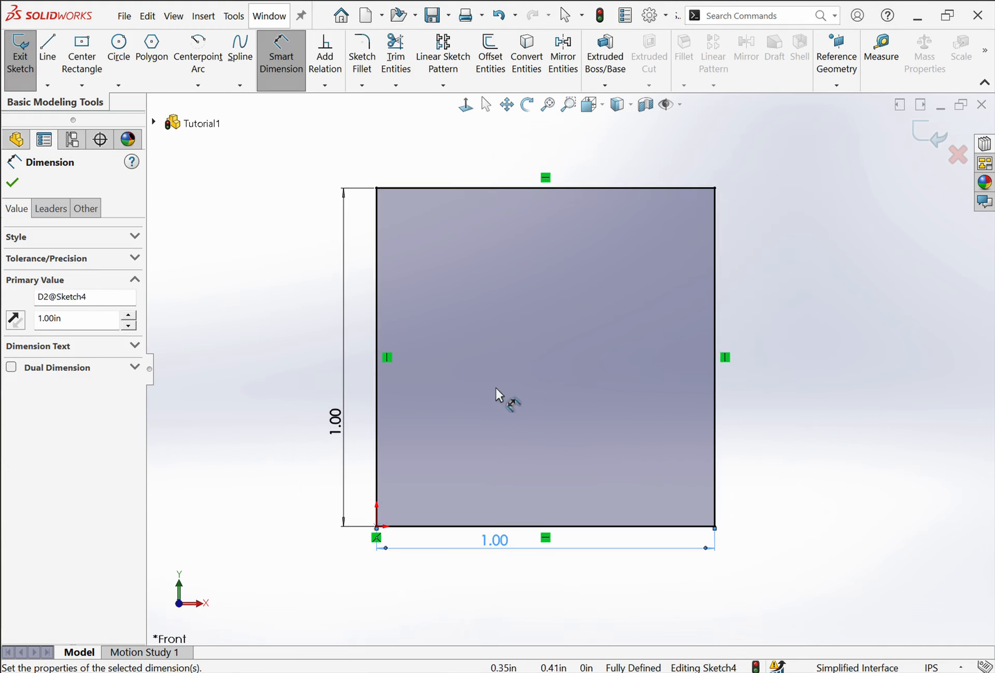
scroll(515, 395, down, 1)
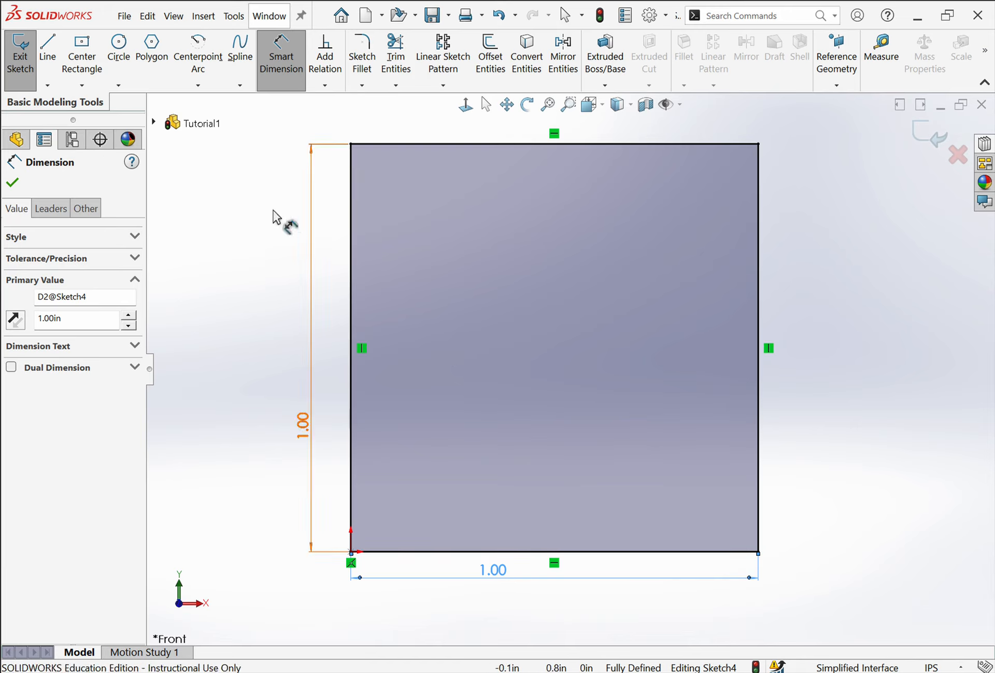
key(Escape)
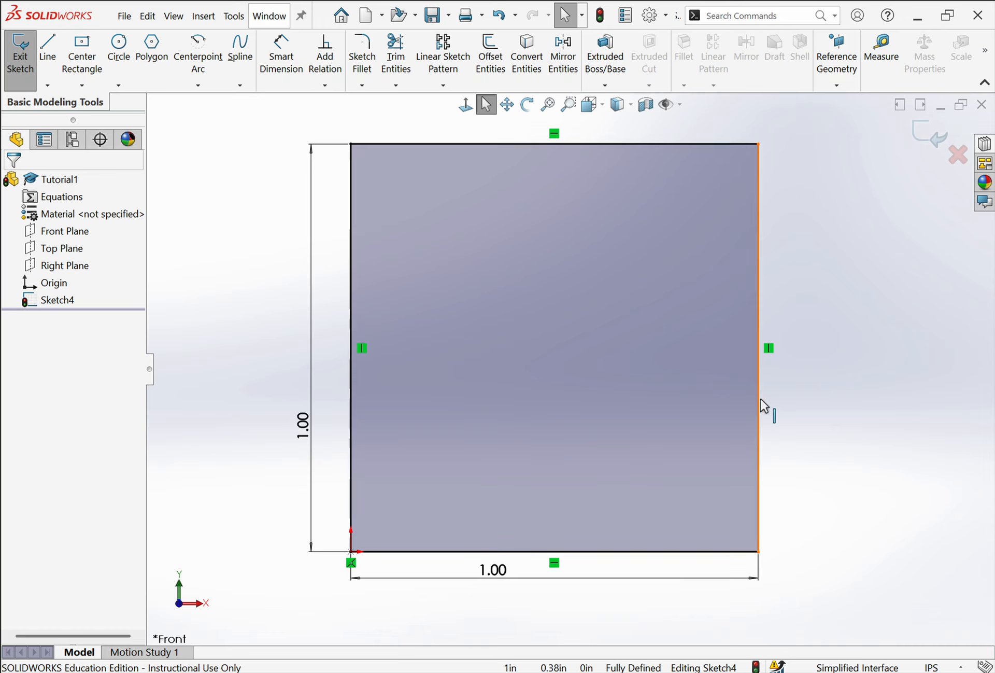
Examine the line properties and relations of the square's right, left and top edges.
click(760, 400)
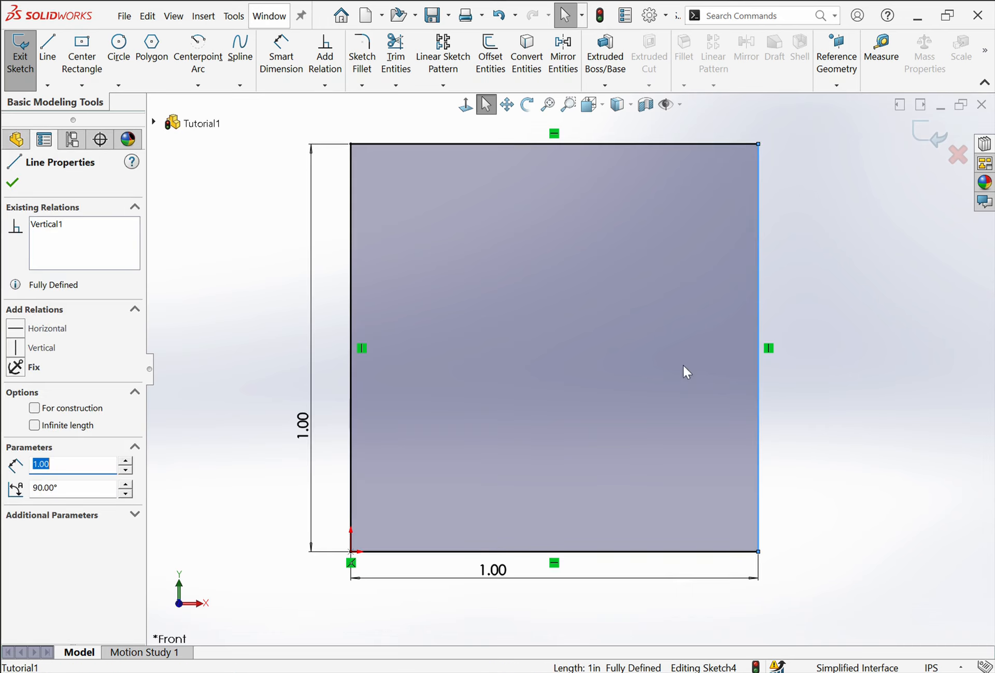
click(351, 399)
click(652, 144)
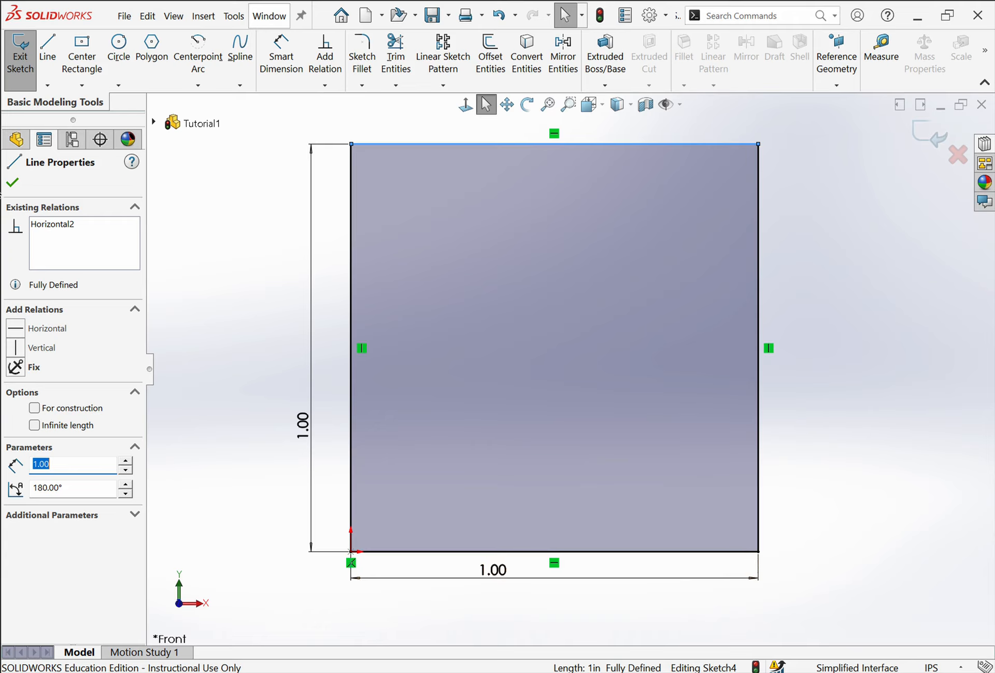
click(13, 186)
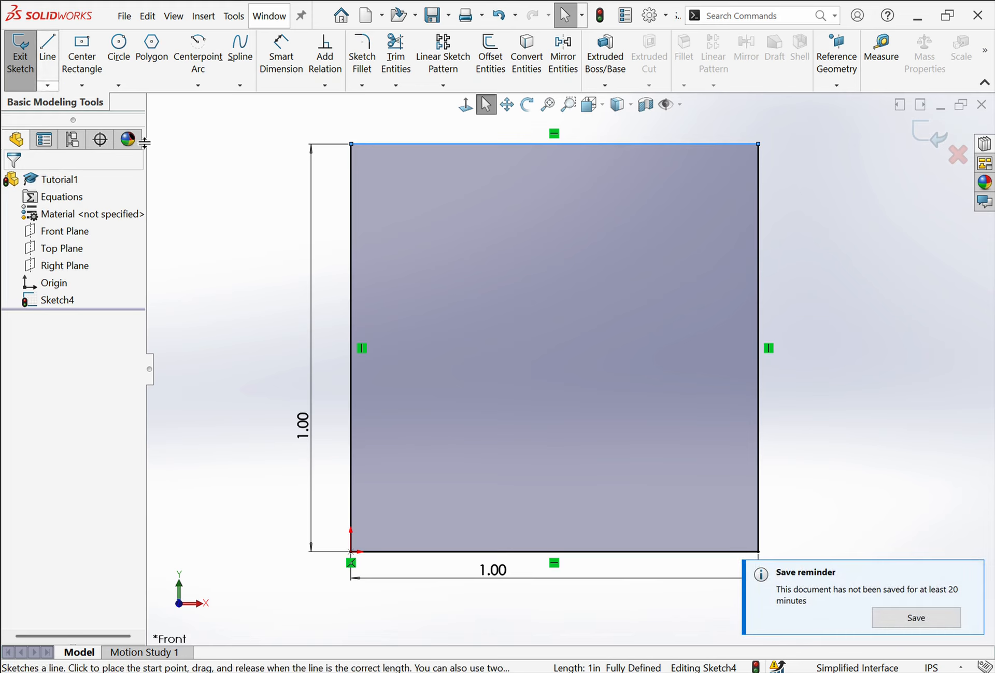
Save the part and exit the square's sketch.
click(936, 617)
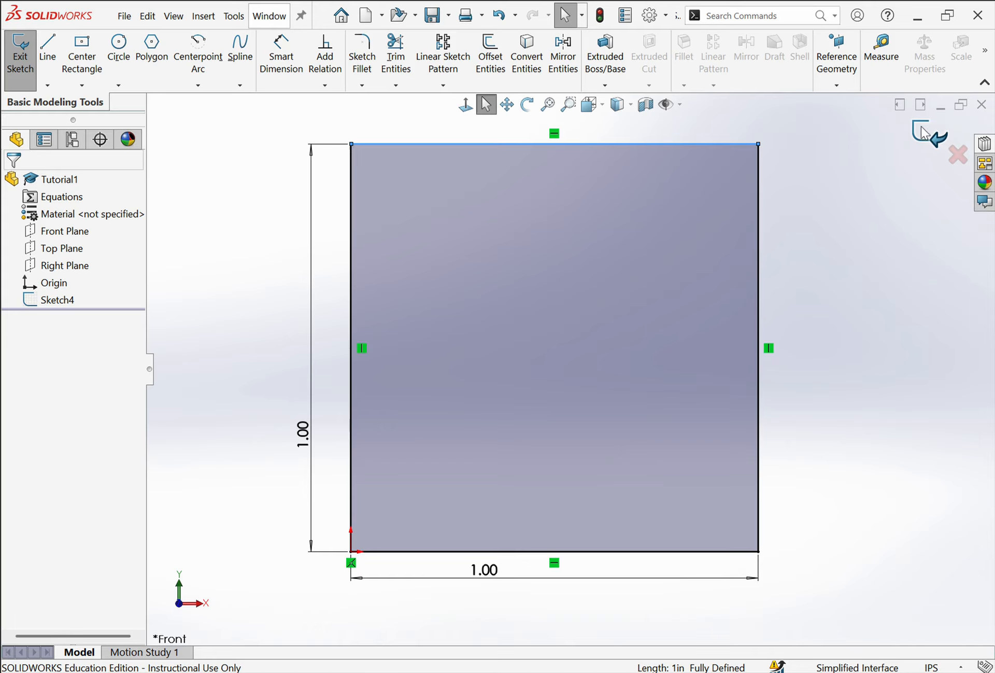
click(20, 52)
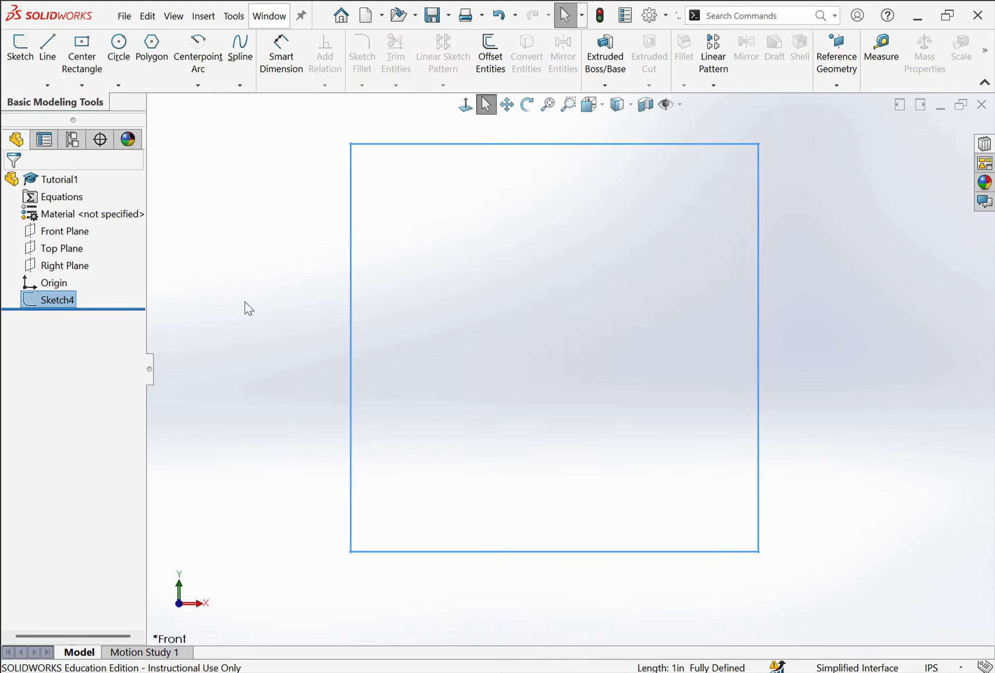
click(214, 338)
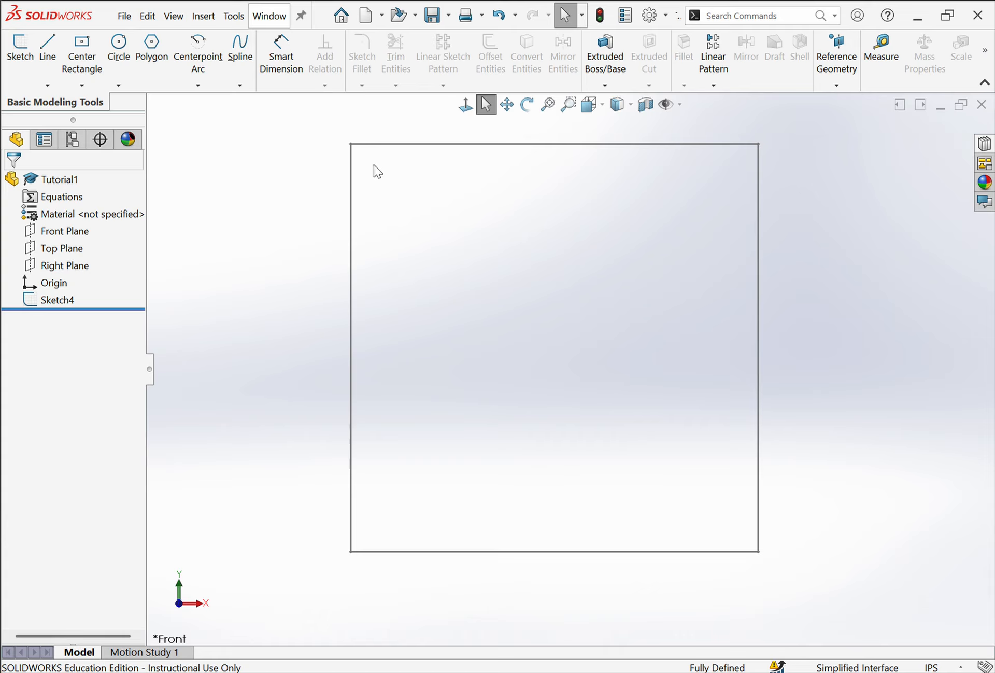
click(420, 144)
mouse_move(330, 138)
mouse_down()
mouse_move(424, 198)
mouse_move(825, 614)
mouse_move(822, 599)
mouse_up()
click(604, 52)
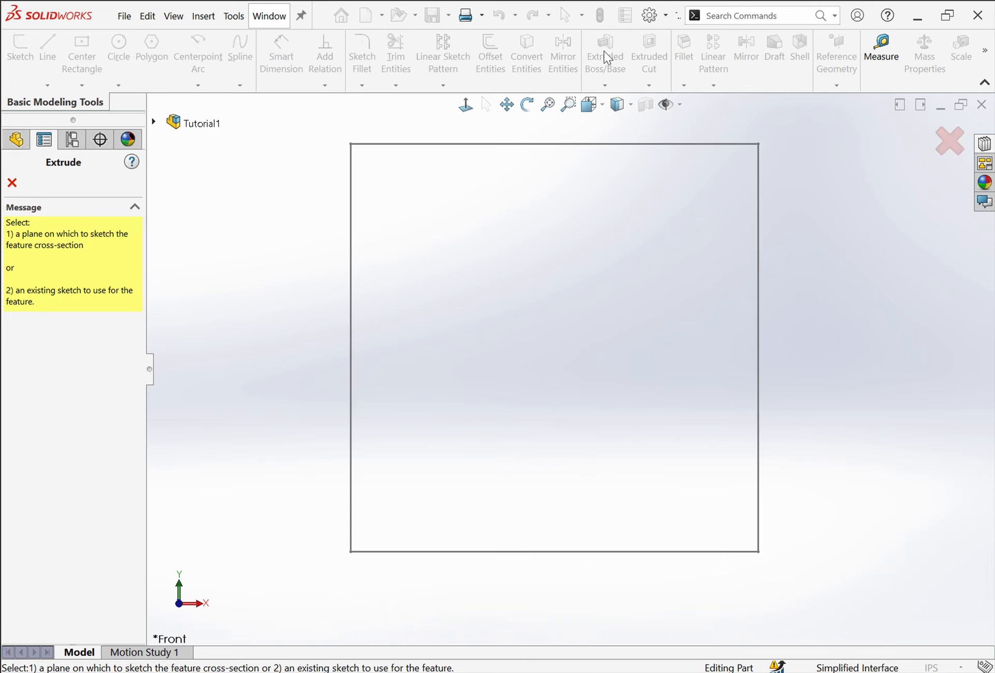
click(351, 291)
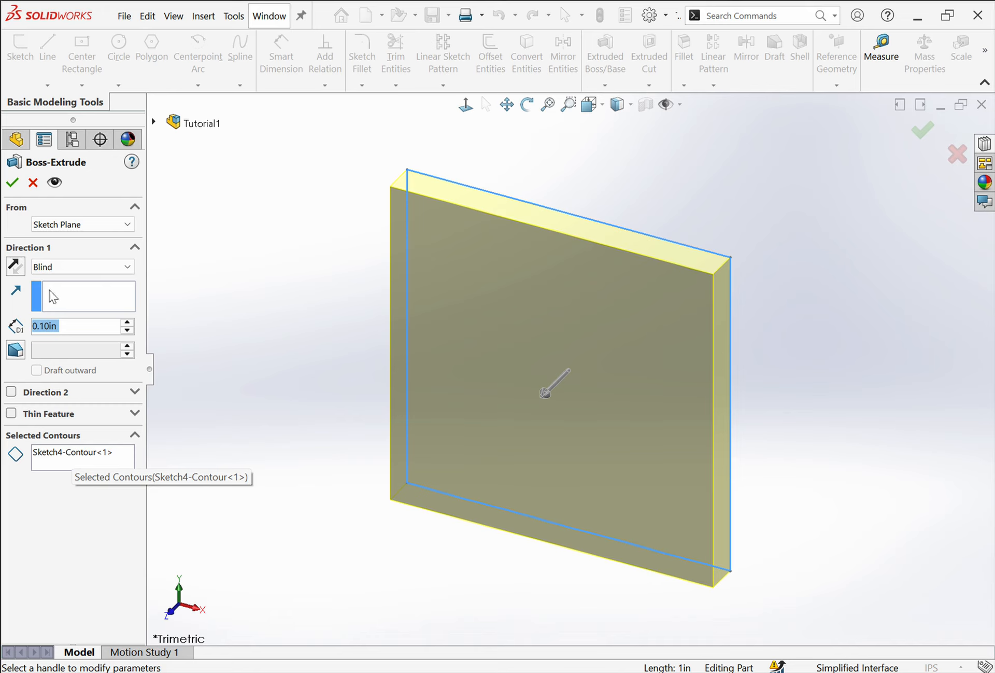
click(33, 183)
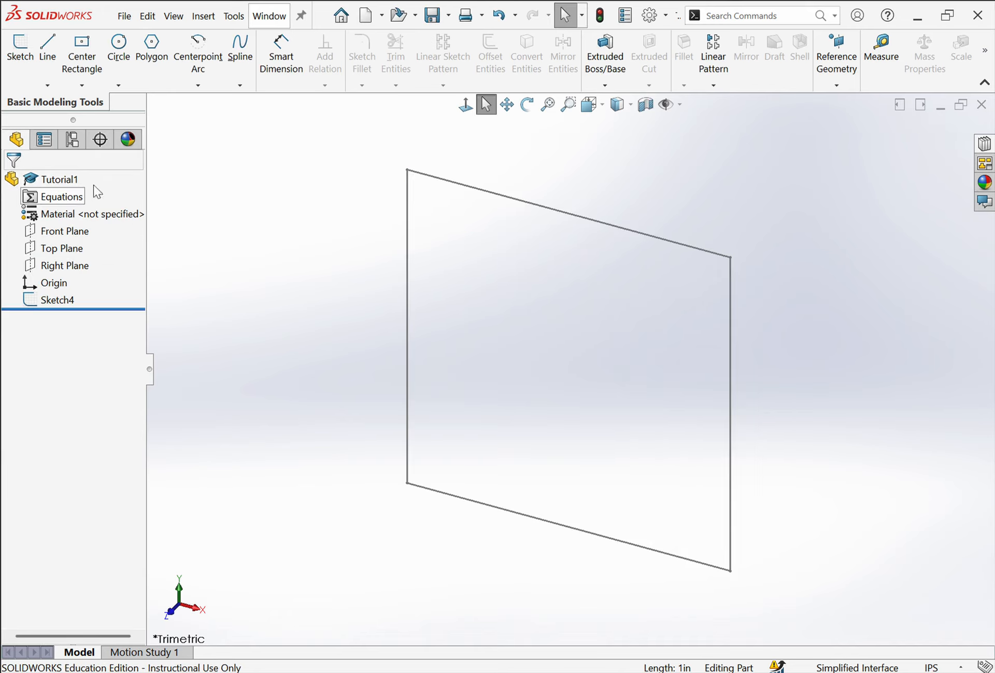
Reopen the square's sketch and extrude it as a boss with a blind depth of 0.10 in.
click(54, 300)
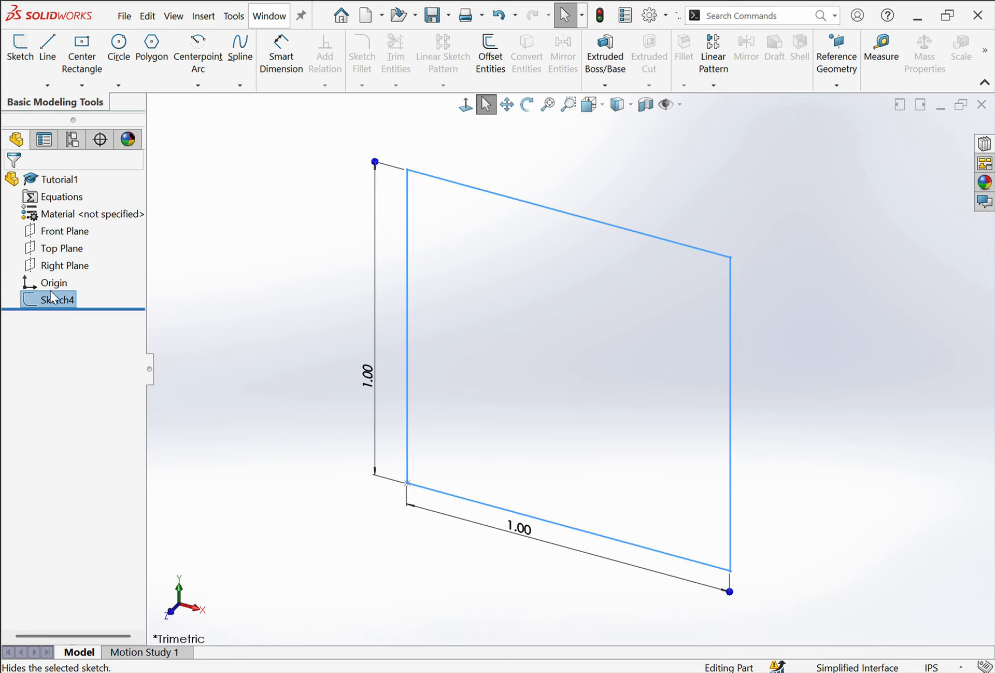
click(23, 59)
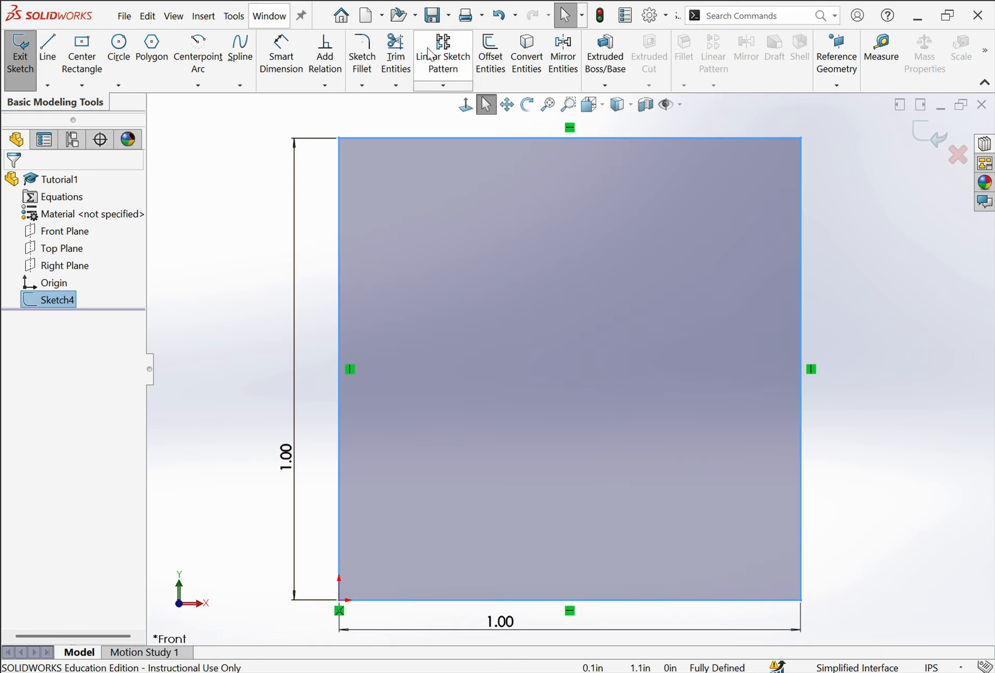
click(601, 58)
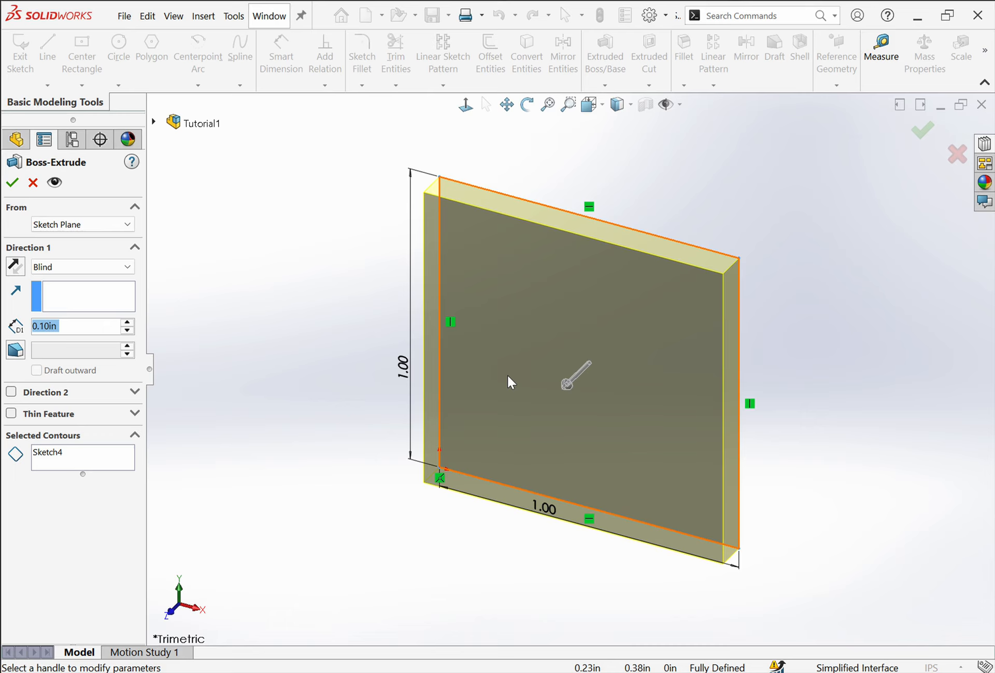
click(12, 184)
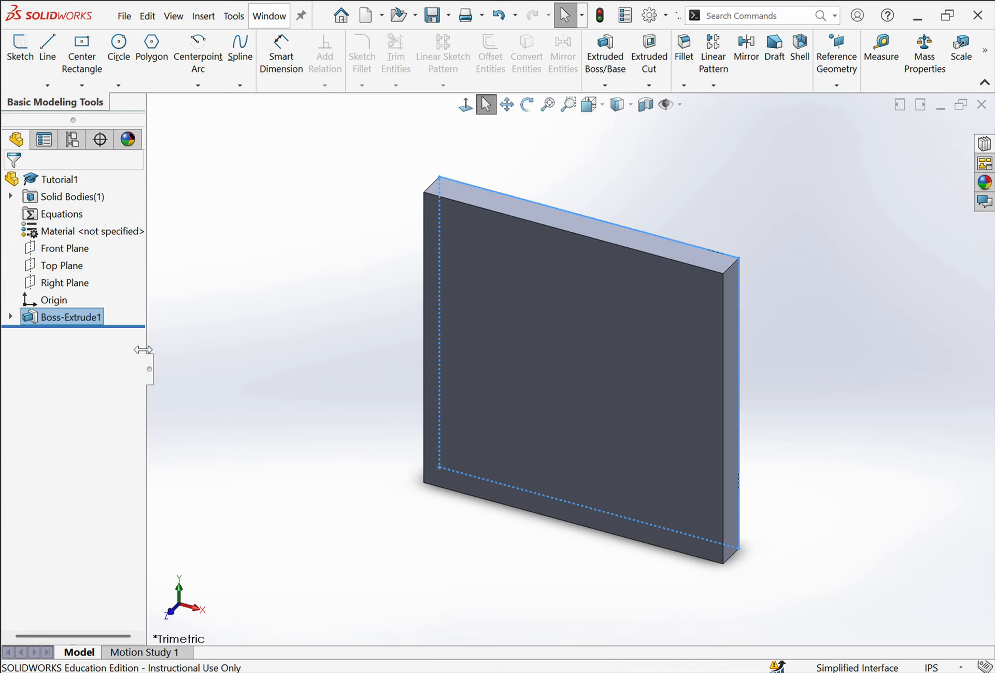
Edit the extruded boss and set its blind depth to 1 in.
click(11, 317)
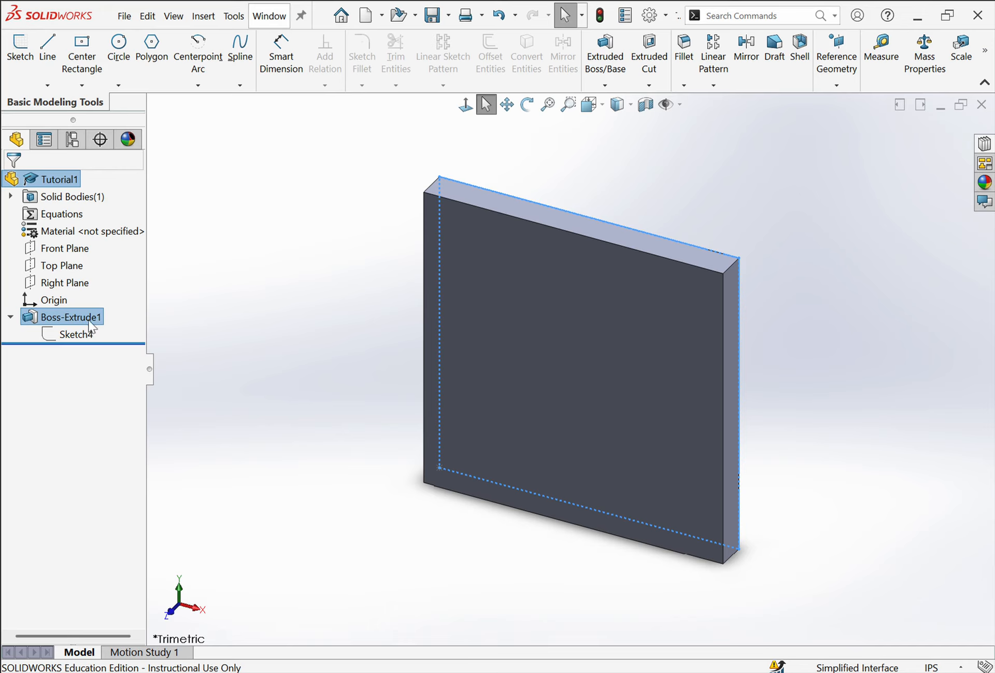
right_click(58, 317)
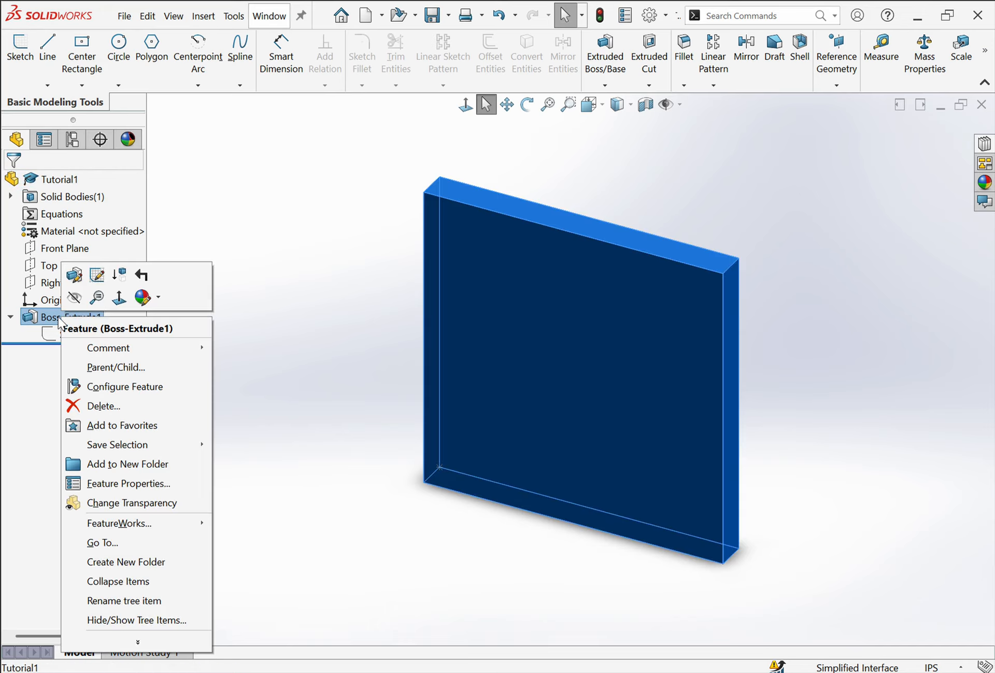
click(76, 278)
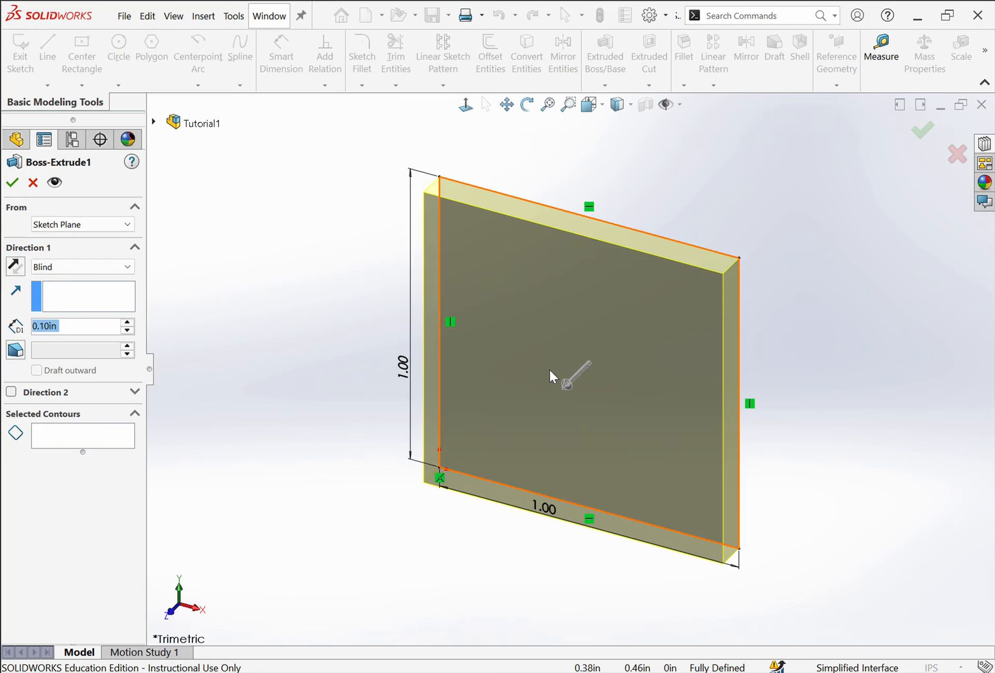
drag(575, 394, 479, 434)
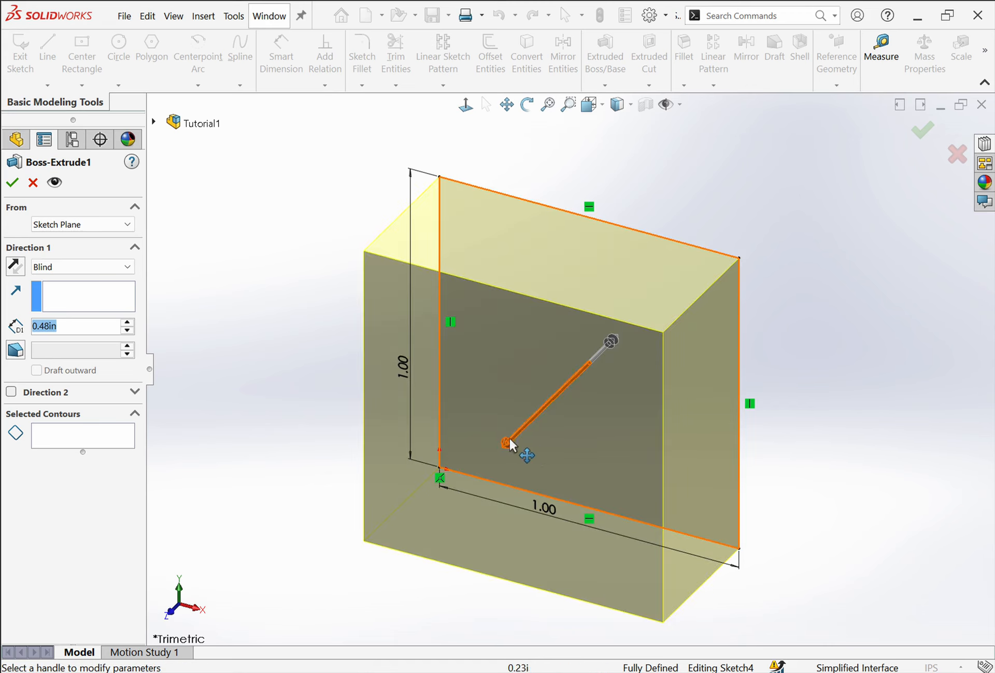
drag(611, 342, 665, 298)
click(10, 392)
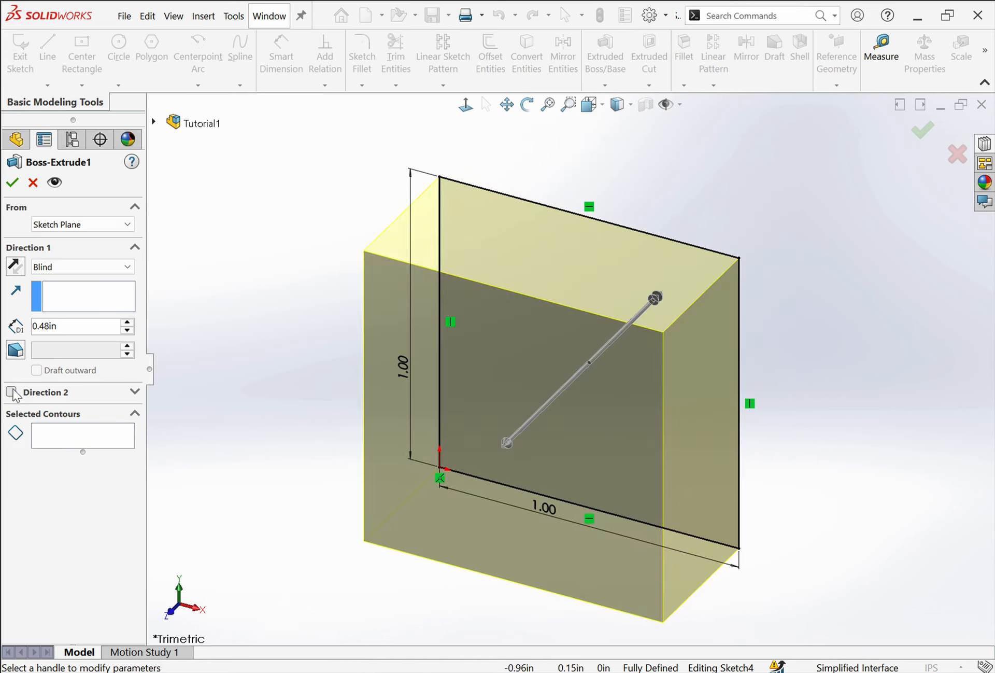
click(67, 326)
text(1)
key(Return)
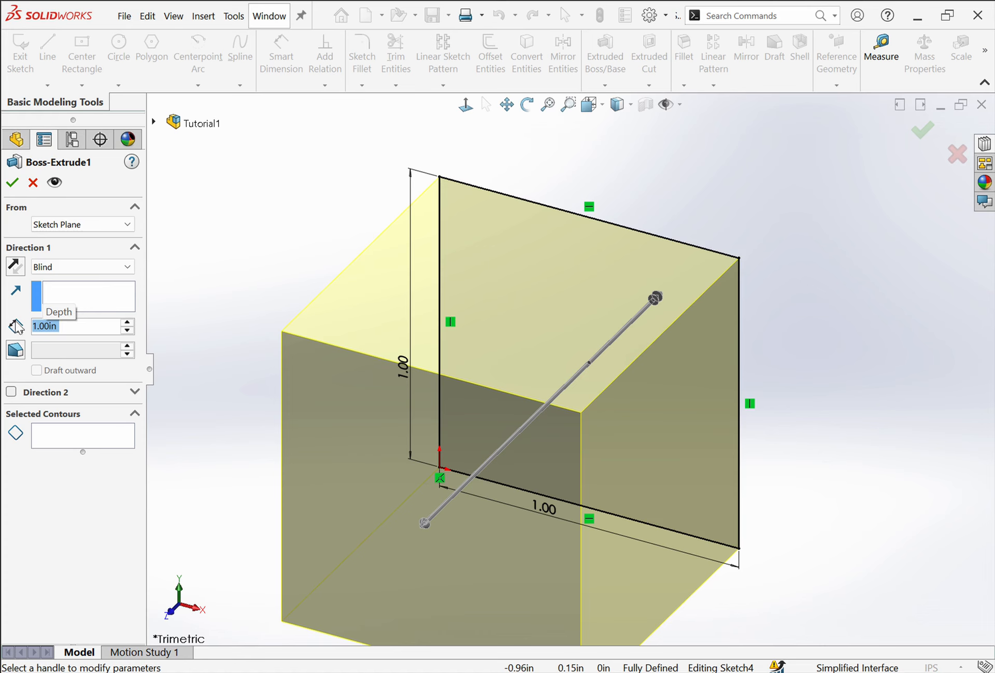
click(12, 183)
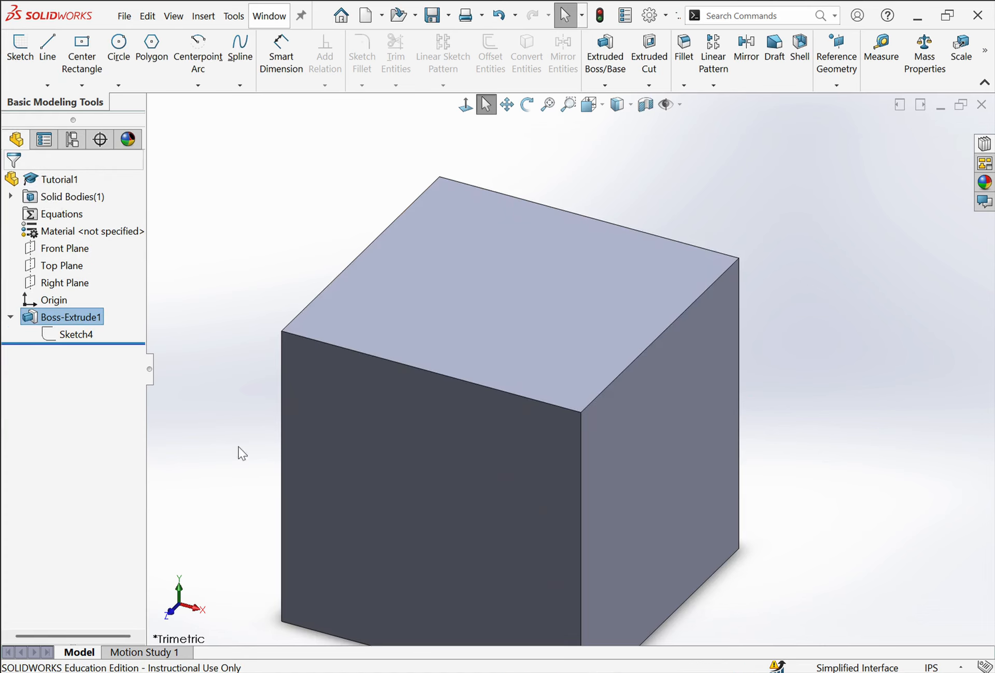
right_click(80, 336)
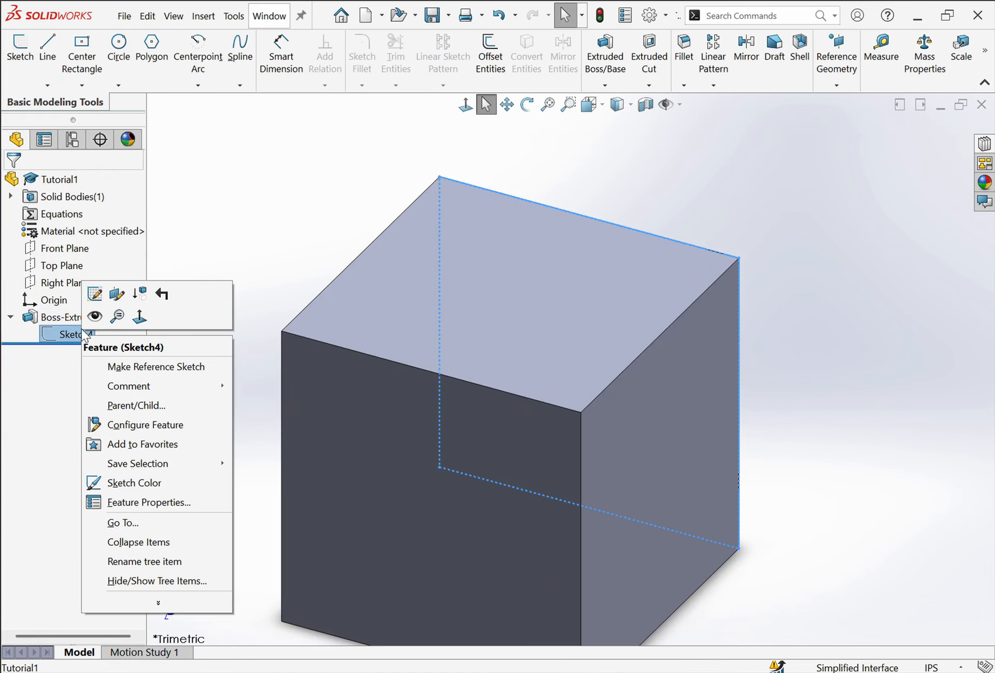
click(66, 319)
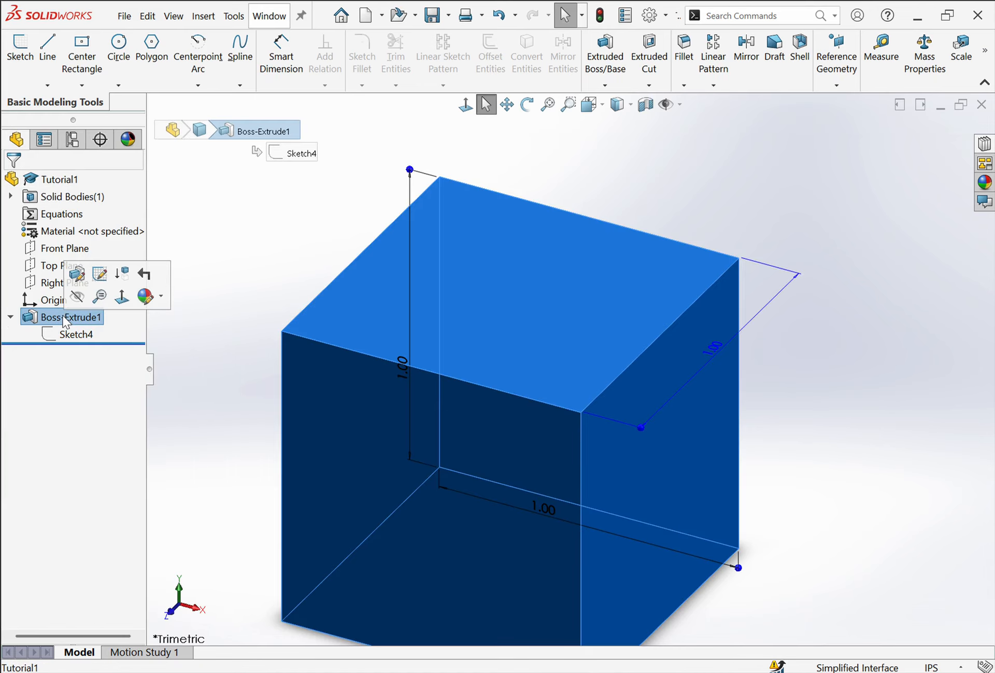
click(11, 318)
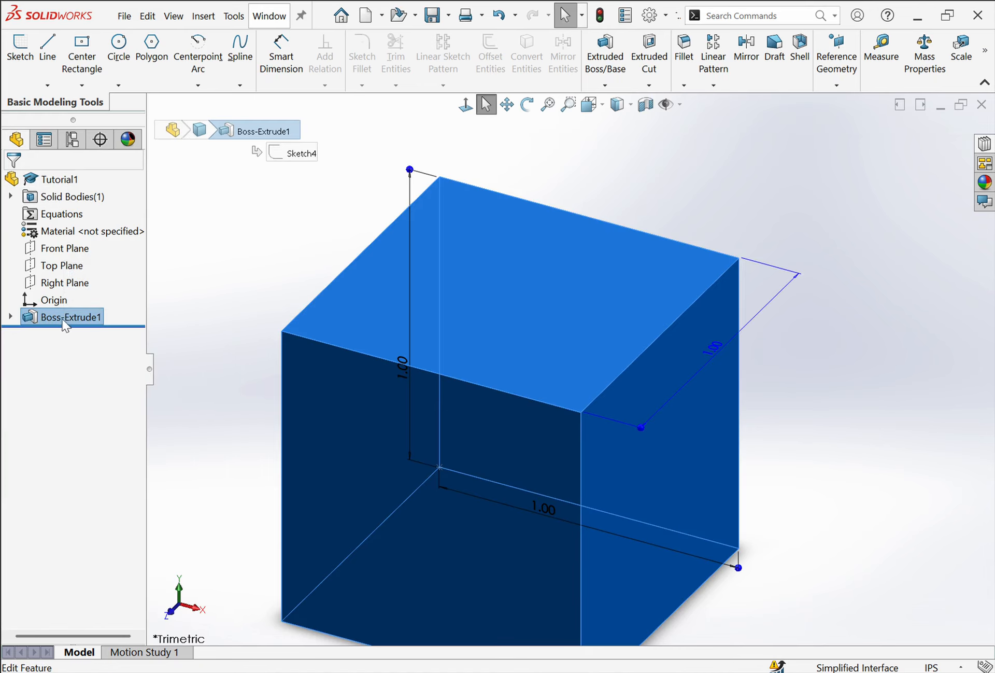
click(10, 317)
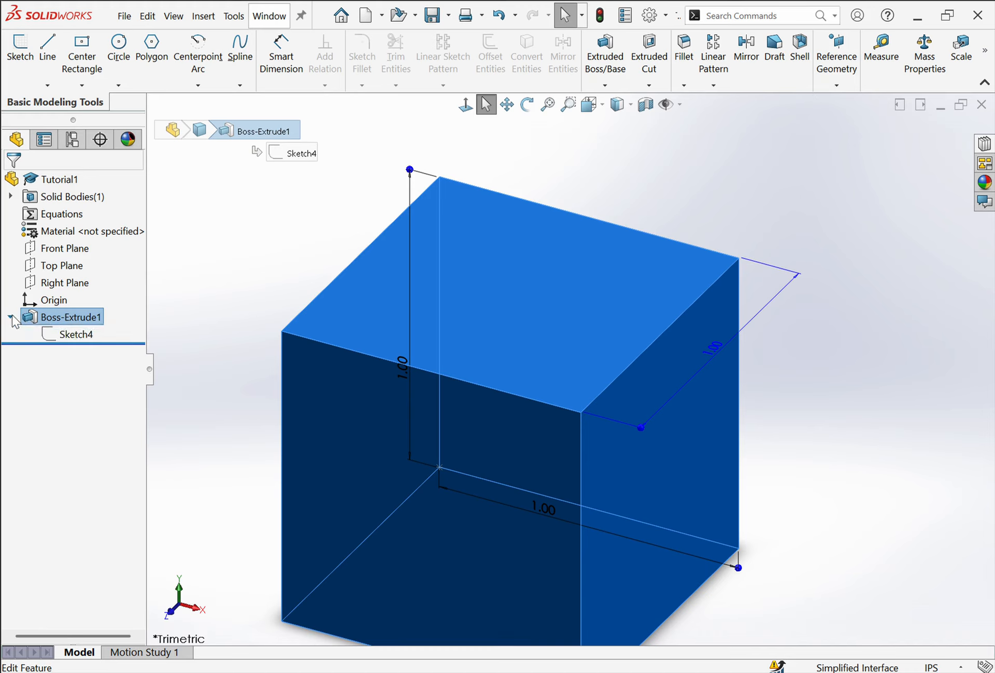
right_click(54, 318)
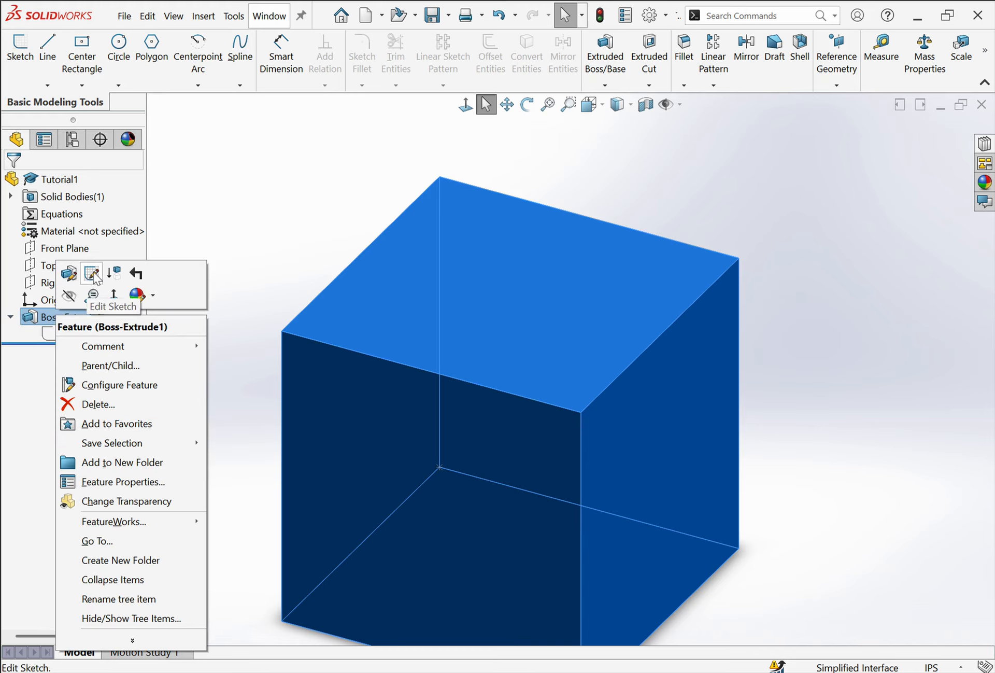
click(28, 354)
Open and exit the base sketch of the extruded cube, and save the part.
right_click(60, 336)
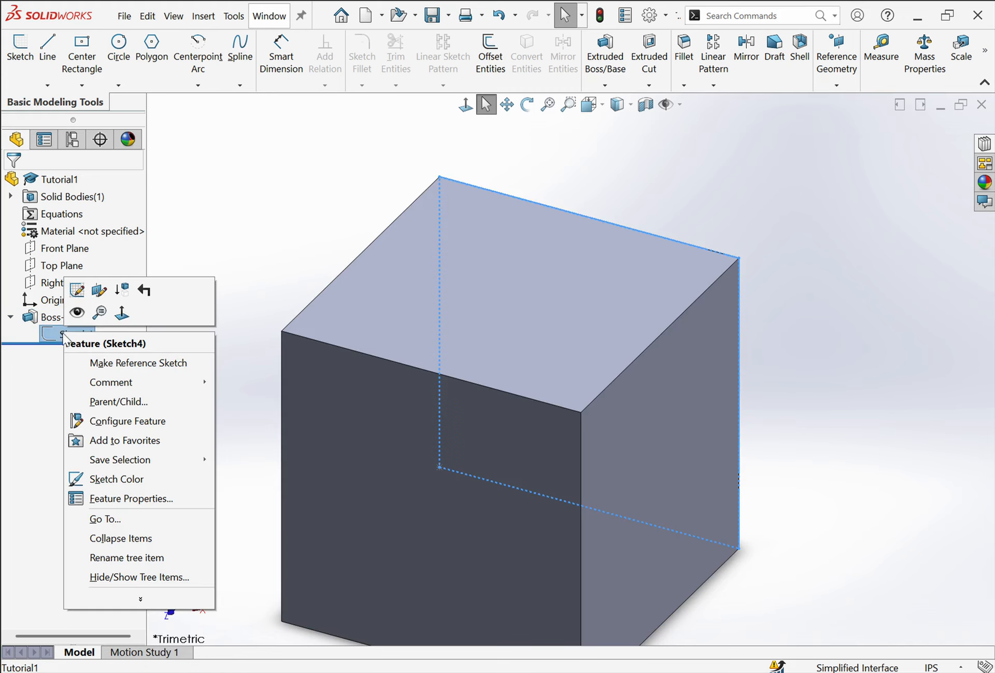
click(76, 290)
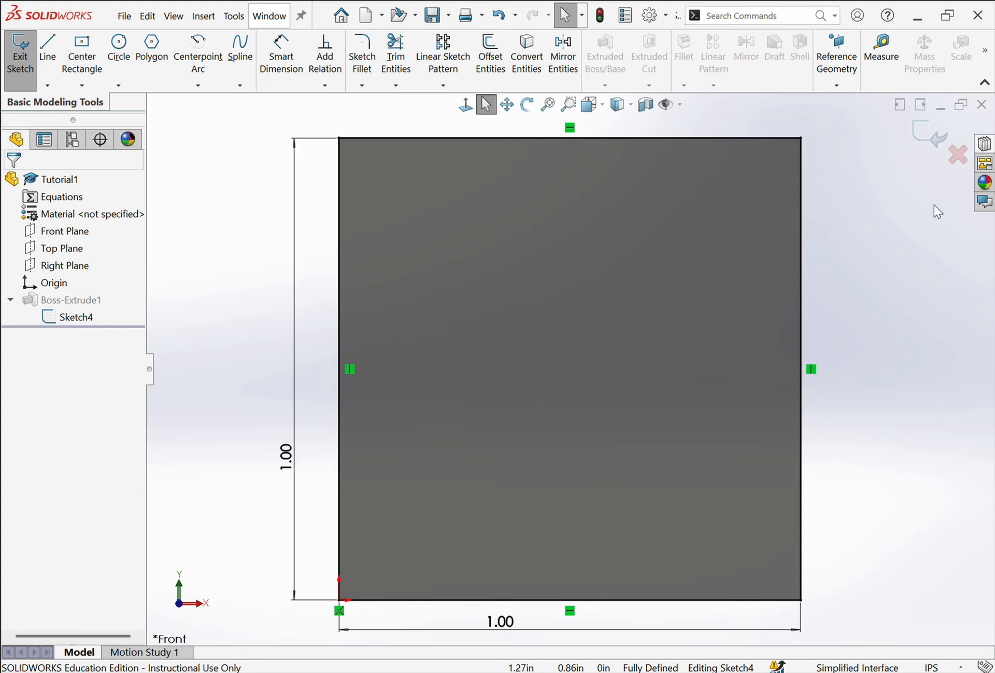
click(927, 135)
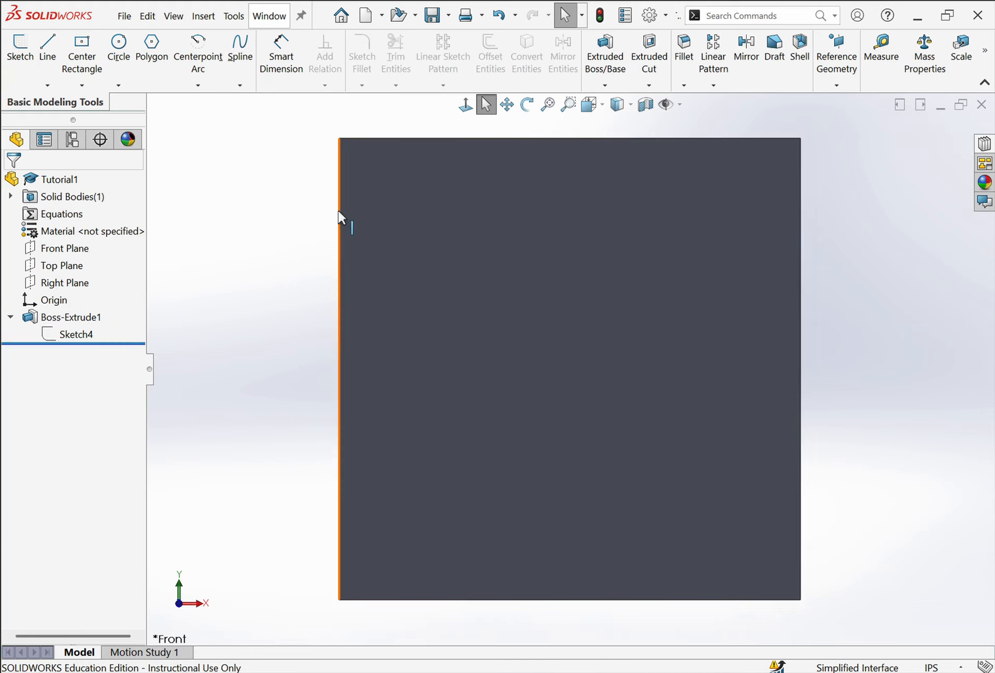
click(434, 17)
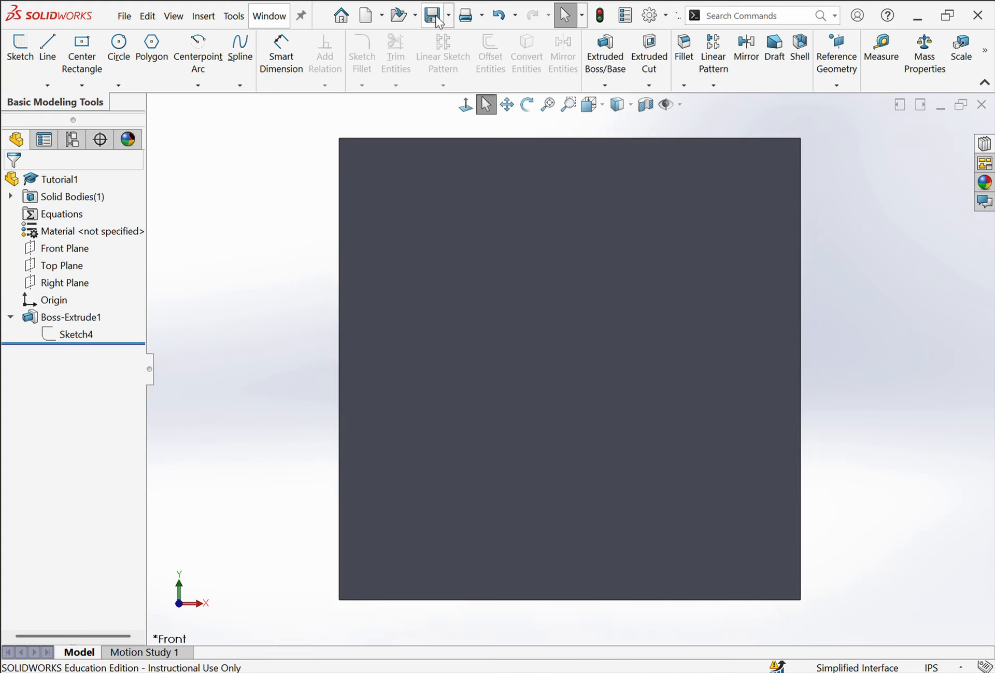